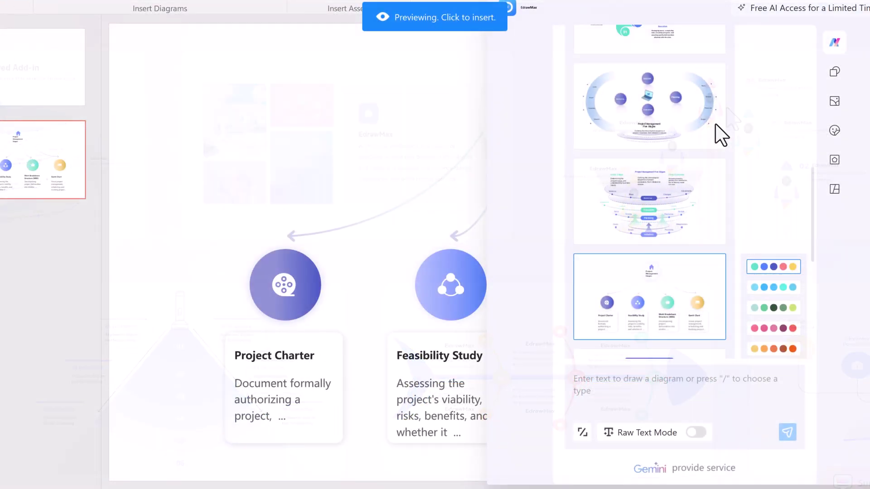
Insert the pyramid, numbered-steps, circular, funnel and Project Charter diagrams as five new slides.
{"action": "scroll", "coordinate": [720, 135], "scroll_direction": "up", "scroll_amount": 10}
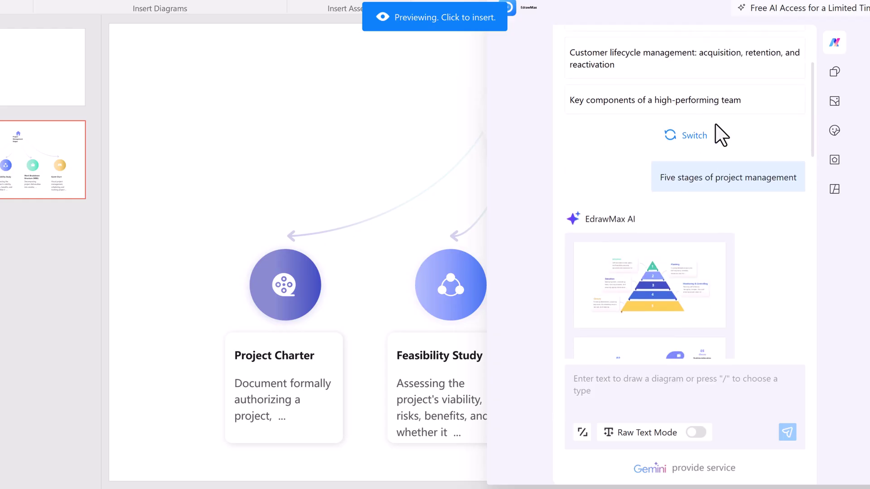
{"action": "scroll", "coordinate": [720, 136], "scroll_direction": "down", "scroll_amount": 2}
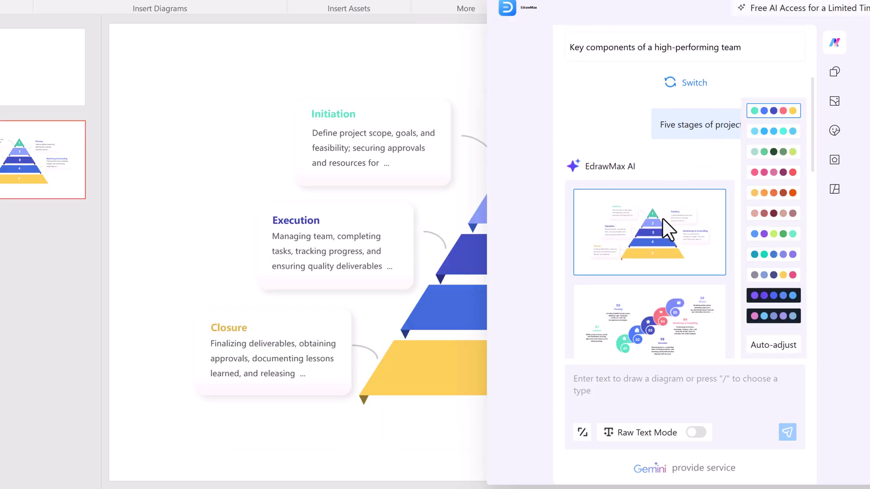
{"action": "left_click", "coordinate": [669, 229]}
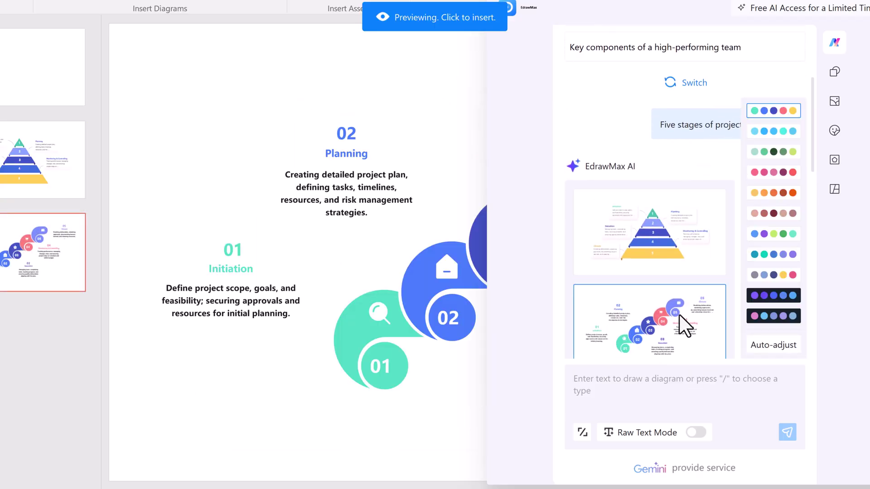
{"action": "left_click", "coordinate": [683, 329]}
{"action": "scroll", "coordinate": [680, 308], "scroll_direction": "down", "scroll_amount": 5}
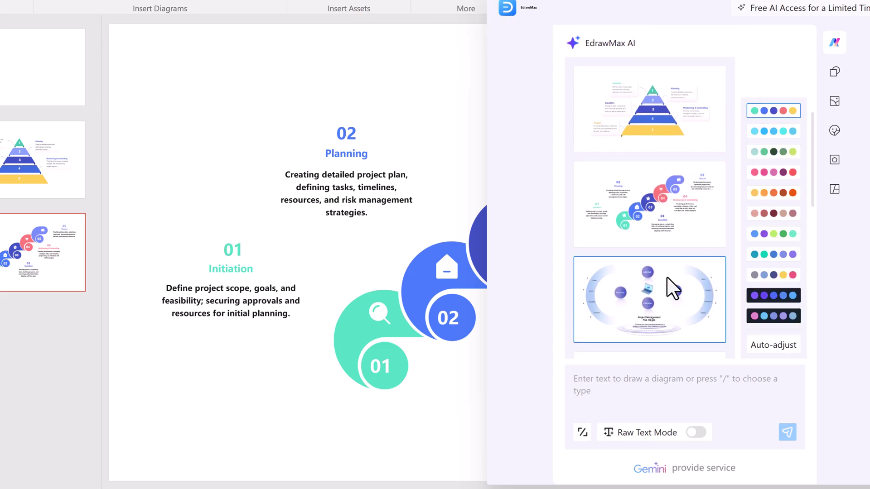
{"action": "left_click", "coordinate": [672, 290]}
{"action": "scroll", "coordinate": [670, 290], "scroll_direction": "down", "scroll_amount": 3}
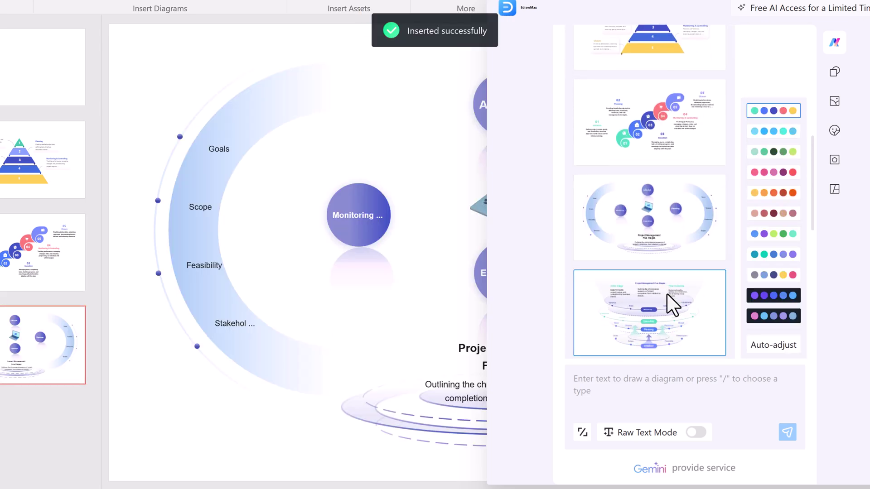
{"action": "mouse_move", "coordinate": [673, 304]}
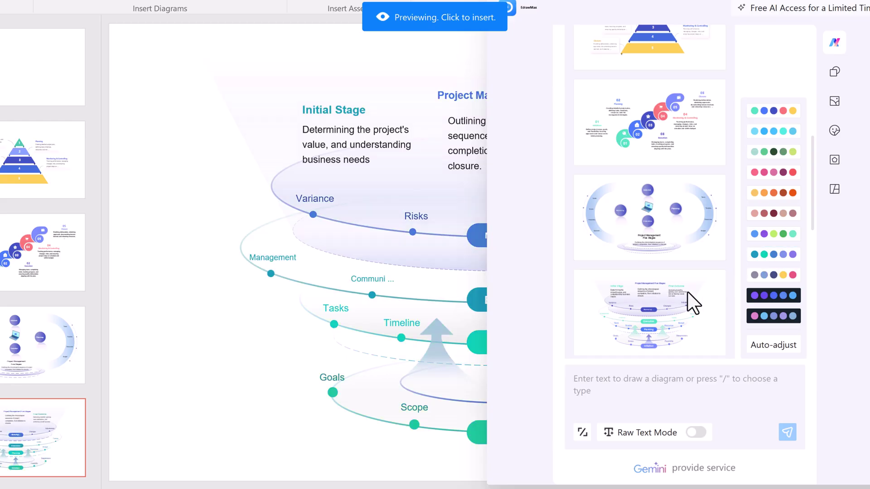
{"action": "left_click", "coordinate": [693, 303]}
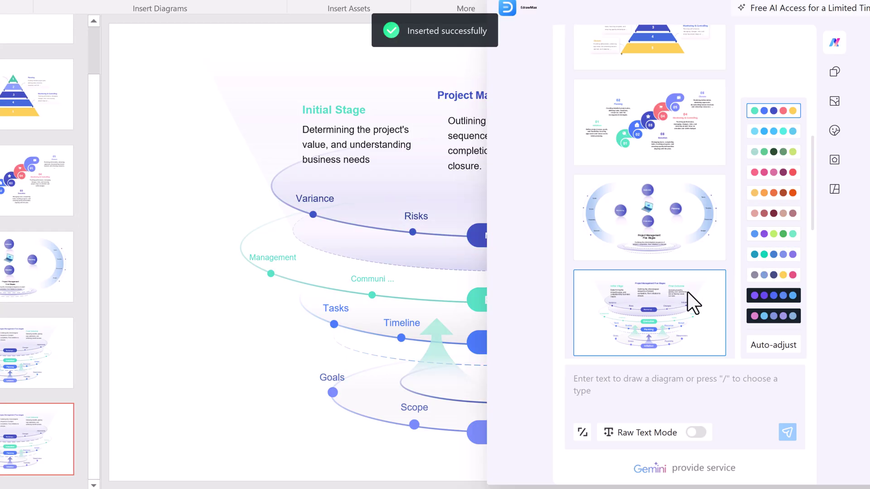
{"action": "scroll", "coordinate": [693, 303], "scroll_direction": "down", "scroll_amount": 3}
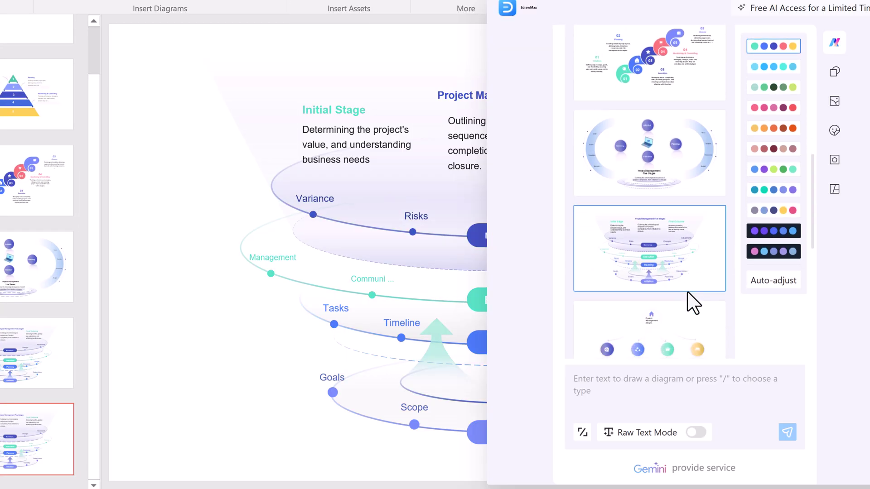
{"action": "left_click", "coordinate": [693, 303]}
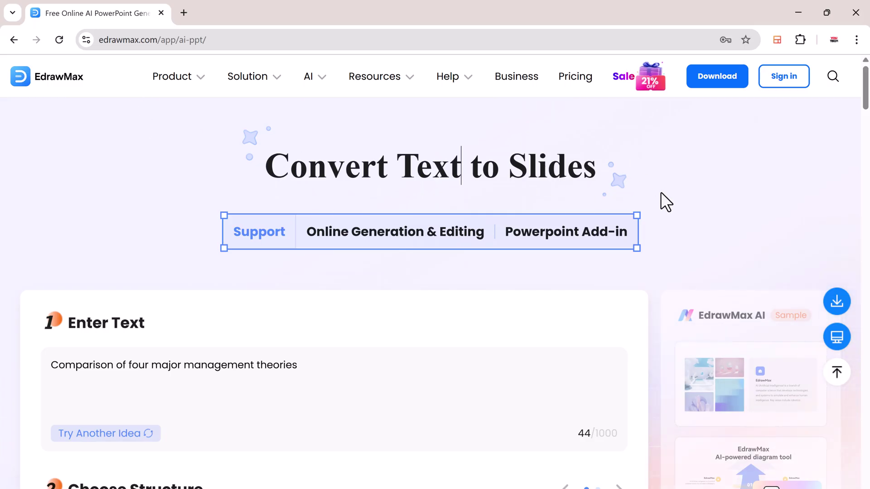
{"action": "scroll", "coordinate": [505, 214], "scroll_direction": "down", "scroll_amount": 4}
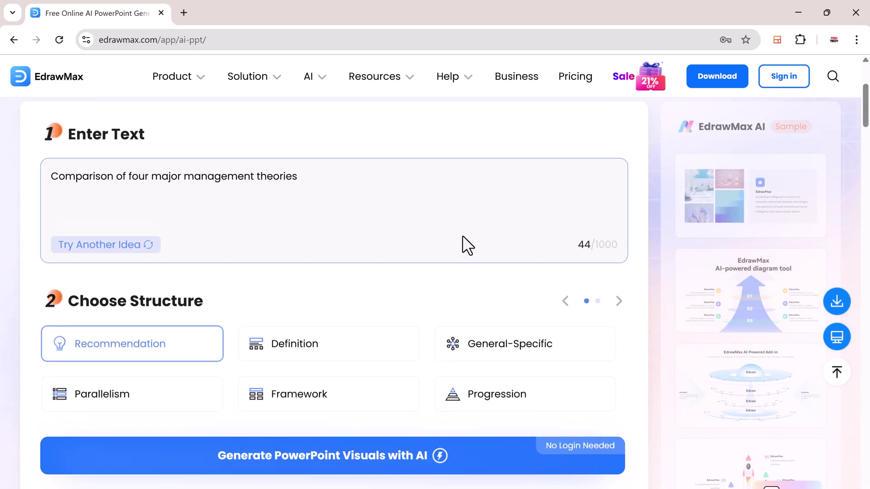
{"action": "scroll", "coordinate": [462, 235], "scroll_direction": "down", "scroll_amount": 10}
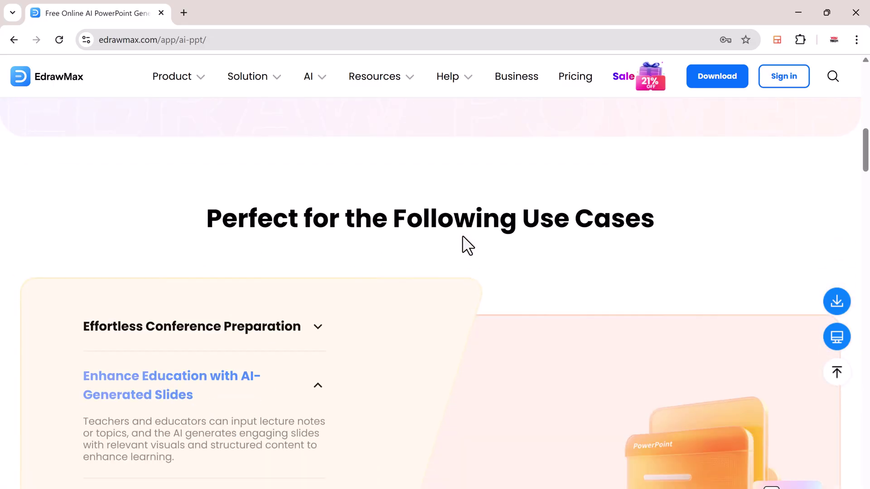
{"action": "scroll", "coordinate": [462, 236], "scroll_direction": "down", "scroll_amount": 3}
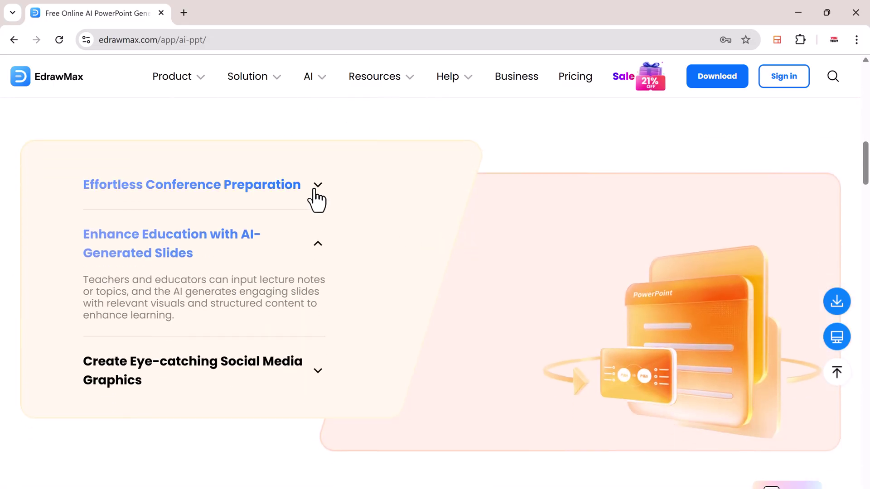
{"action": "scroll", "coordinate": [529, 343], "scroll_direction": "down", "scroll_amount": 1}
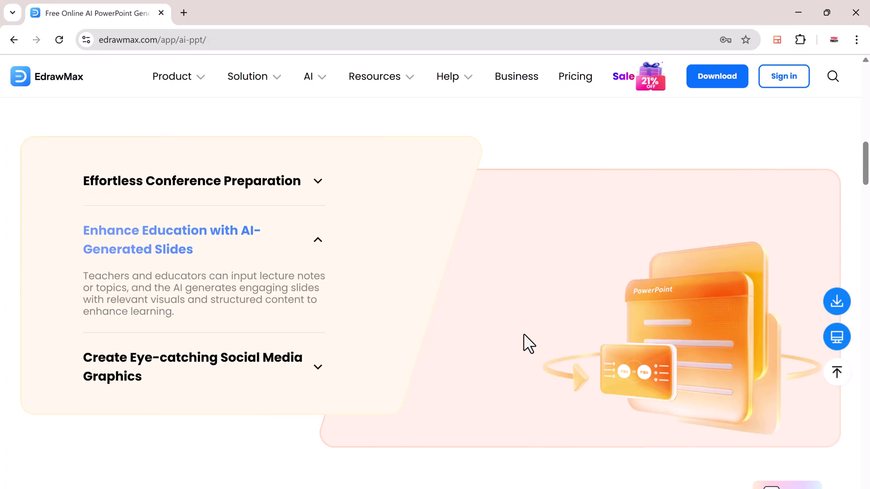
{"action": "scroll", "coordinate": [524, 335], "scroll_direction": "down", "scroll_amount": 10}
{"action": "scroll", "coordinate": [524, 335], "scroll_direction": "up", "scroll_amount": 3}
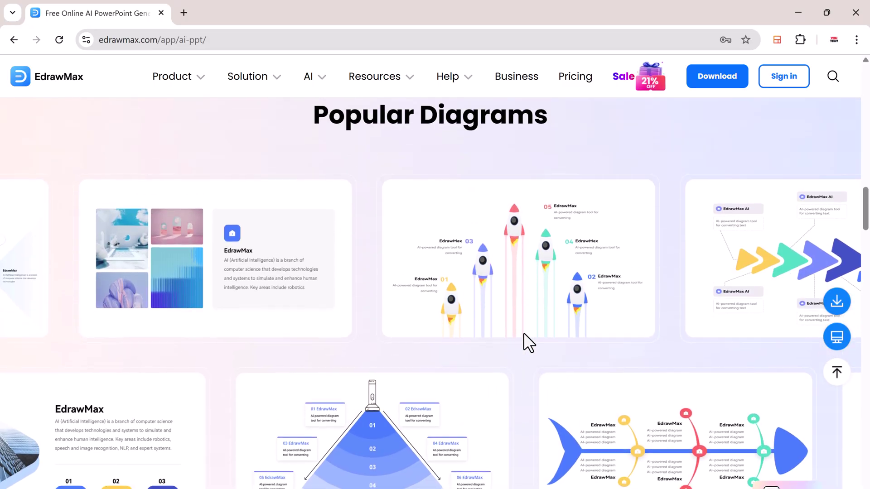
{"action": "scroll", "coordinate": [523, 332], "scroll_direction": "down", "scroll_amount": 2}
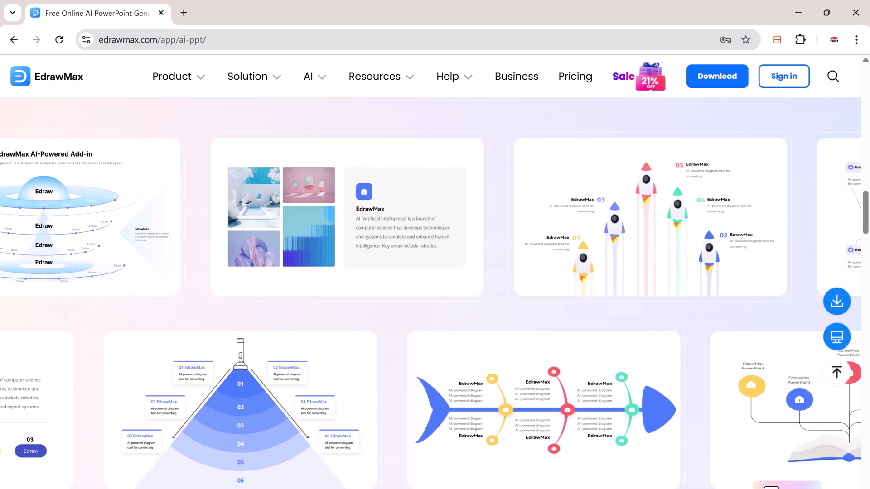
{"action": "scroll", "coordinate": [524, 342], "scroll_direction": "up", "scroll_amount": 1}
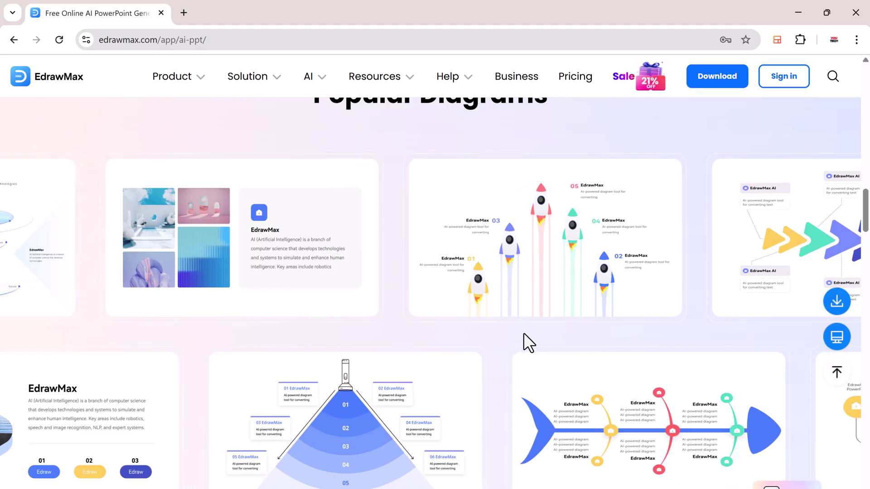
{"action": "scroll", "coordinate": [524, 338], "scroll_direction": "down", "scroll_amount": 1}
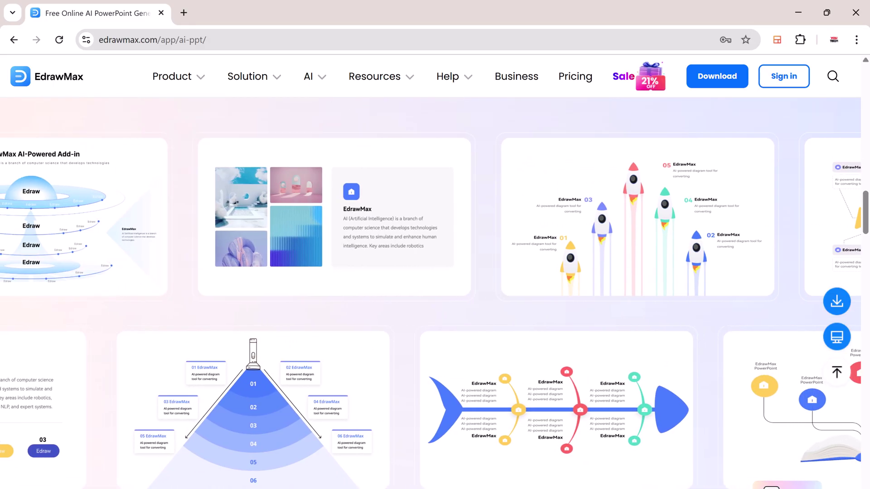
{"action": "scroll", "coordinate": [430, 299], "scroll_direction": "down", "scroll_amount": 5}
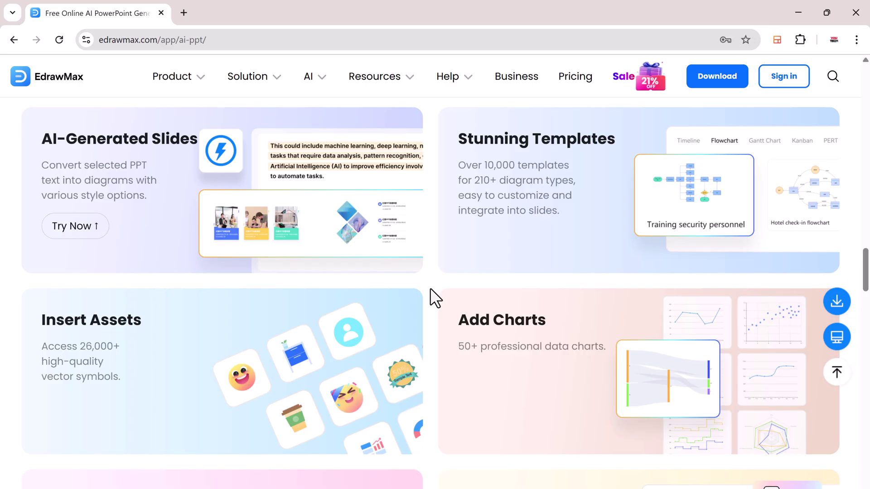
{"action": "scroll", "coordinate": [430, 290], "scroll_direction": "down", "scroll_amount": 12}
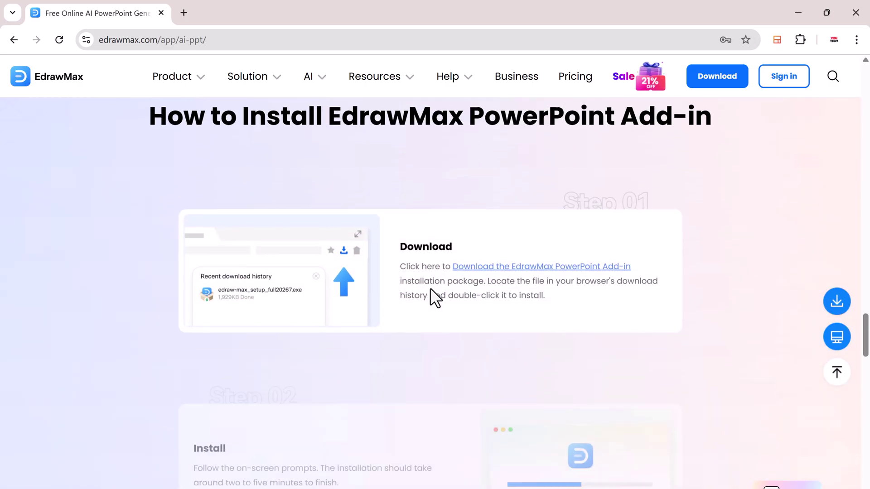
{"action": "scroll", "coordinate": [430, 289], "scroll_direction": "up", "scroll_amount": 20}
{"action": "scroll", "coordinate": [541, 249], "scroll_direction": "up", "scroll_amount": 10}
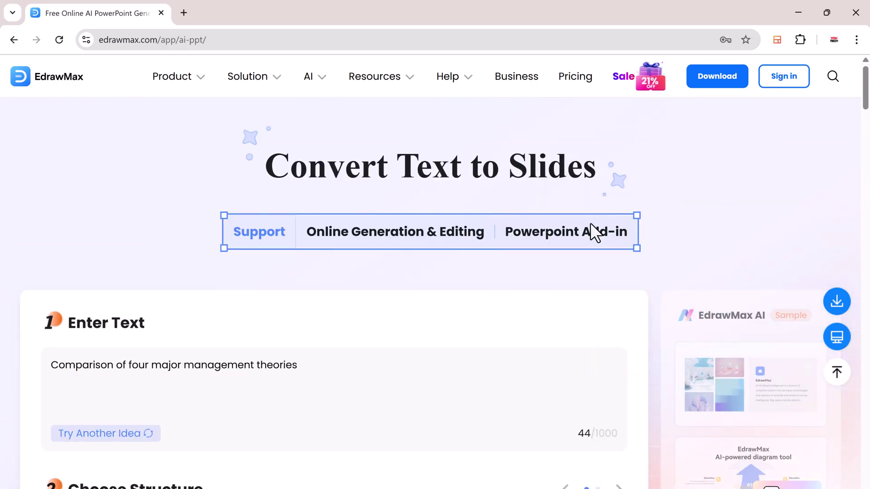
Cycle through suggested topics until 'The Future of Technology in Daily Life' appears.
{"action": "scroll", "coordinate": [496, 216], "scroll_direction": "down", "scroll_amount": 4}
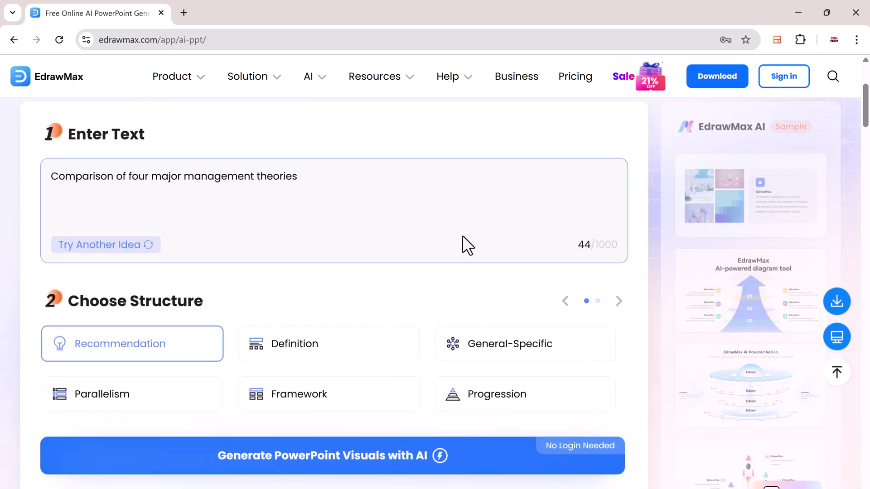
{"action": "scroll", "coordinate": [464, 239], "scroll_direction": "down", "scroll_amount": 2}
{"action": "scroll", "coordinate": [403, 274], "scroll_direction": "up", "scroll_amount": 6}
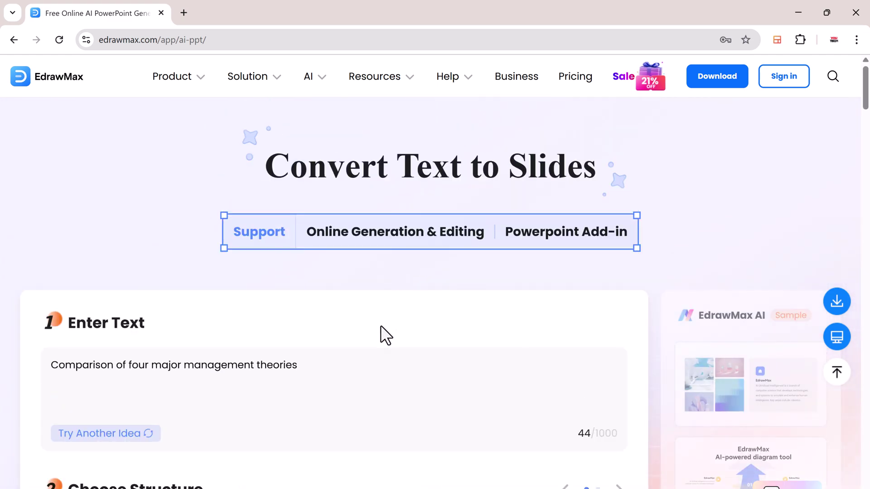
{"action": "scroll", "coordinate": [181, 431], "scroll_direction": "down", "scroll_amount": 1}
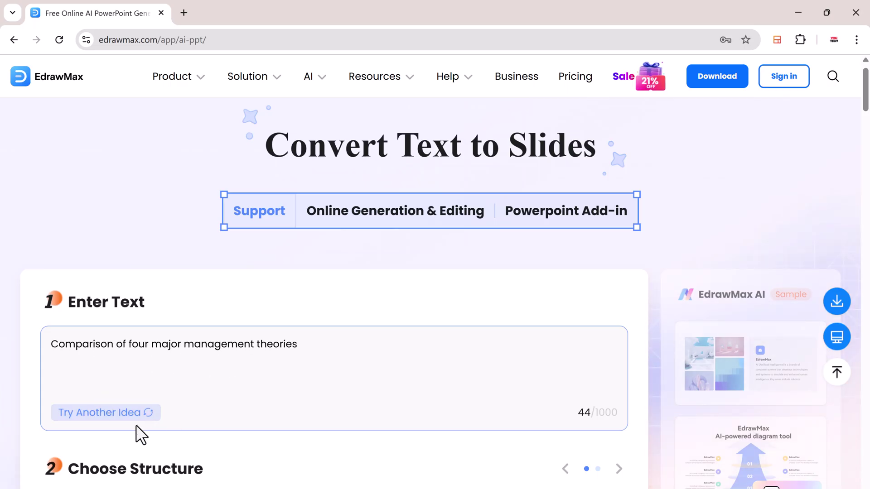
{"action": "left_click", "coordinate": [129, 413]}
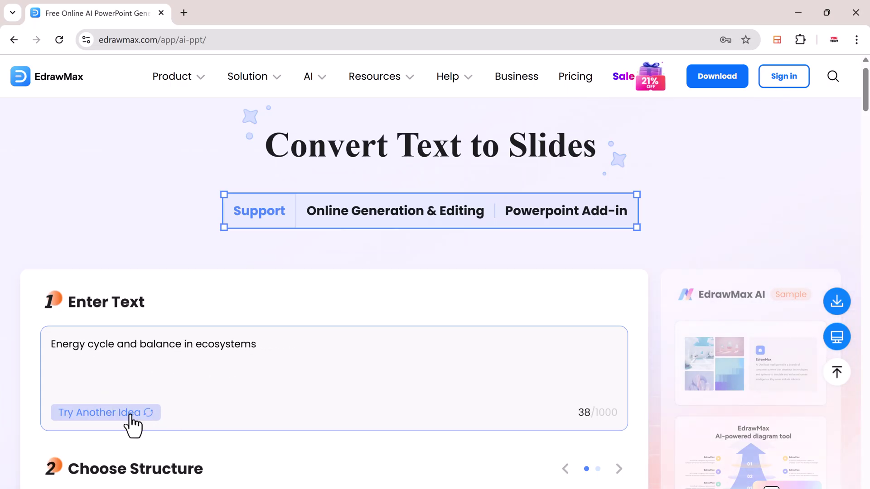
{"action": "left_click", "coordinate": [129, 413]}
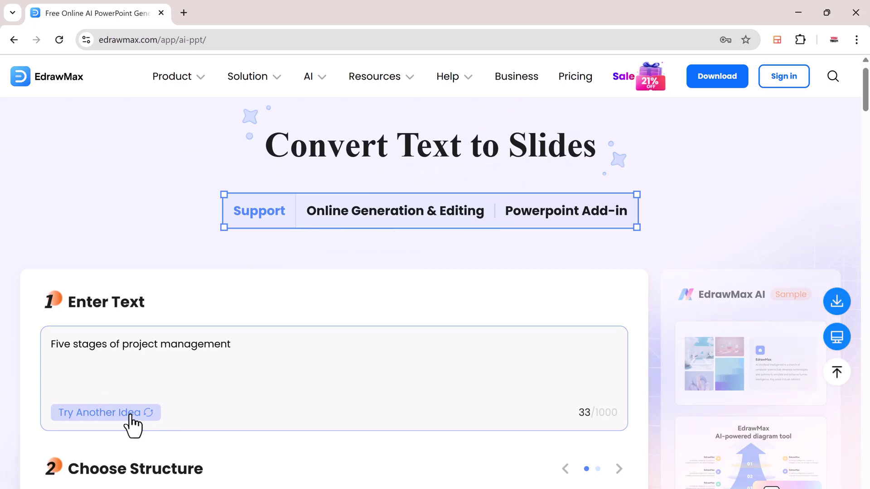
{"action": "left_click", "coordinate": [151, 411]}
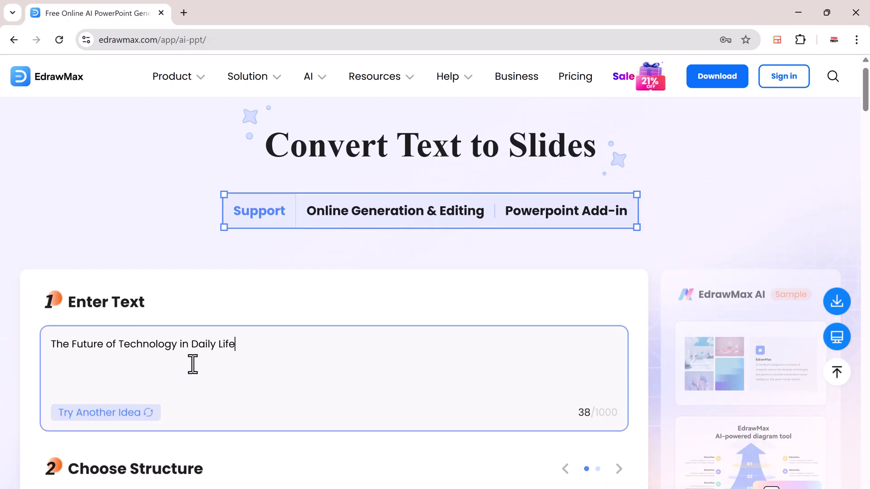
{"action": "scroll", "coordinate": [193, 365], "scroll_direction": "down", "scroll_amount": 3}
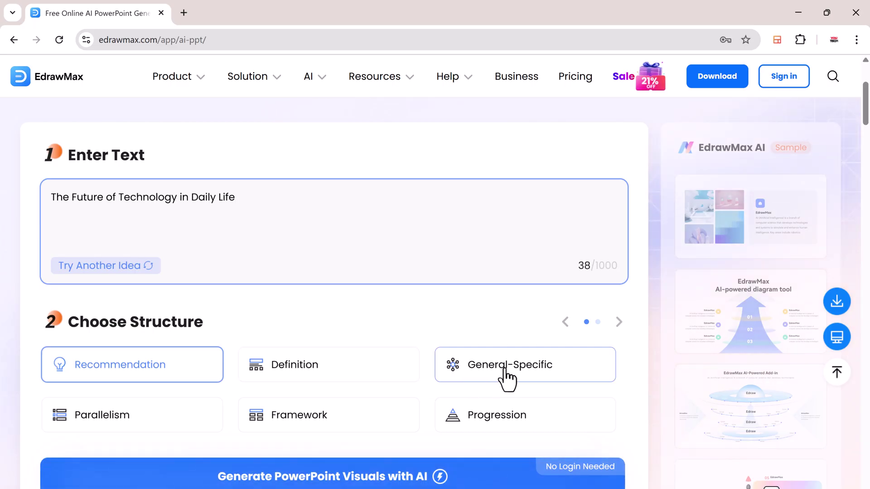
Try General-Specific, settle on the Recommendation structure, and generate the slide visuals.
{"action": "left_click", "coordinate": [505, 371]}
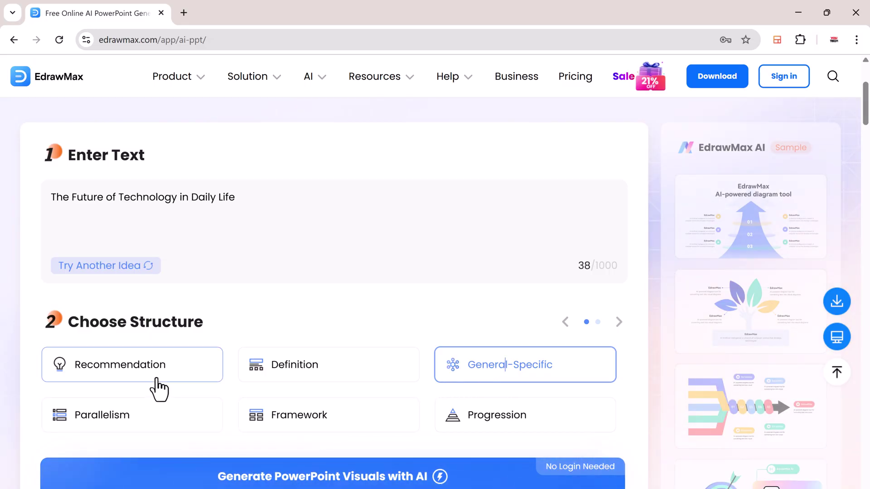
{"action": "left_click", "coordinate": [619, 322]}
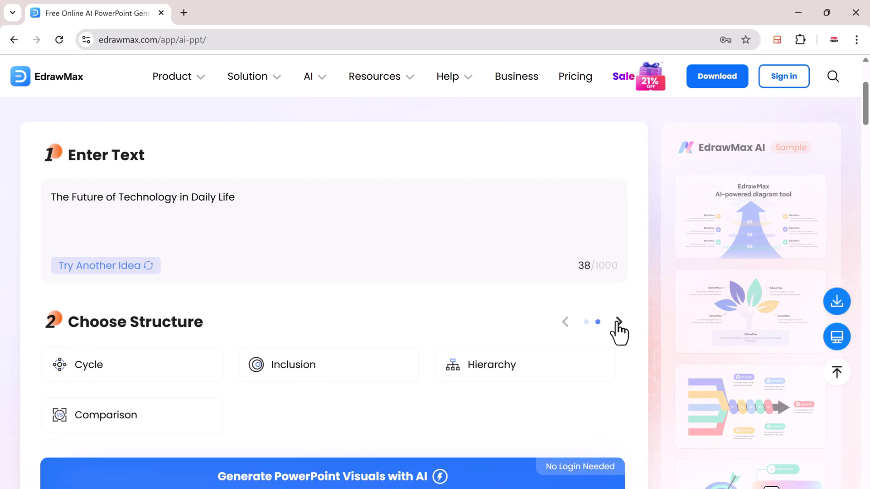
{"action": "left_click", "coordinate": [564, 322]}
{"action": "left_click", "coordinate": [172, 376]}
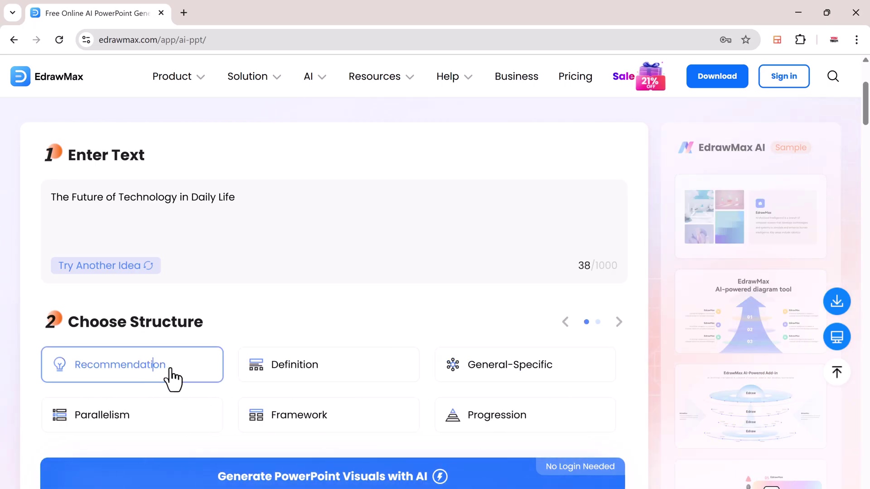
{"action": "left_click", "coordinate": [486, 484]}
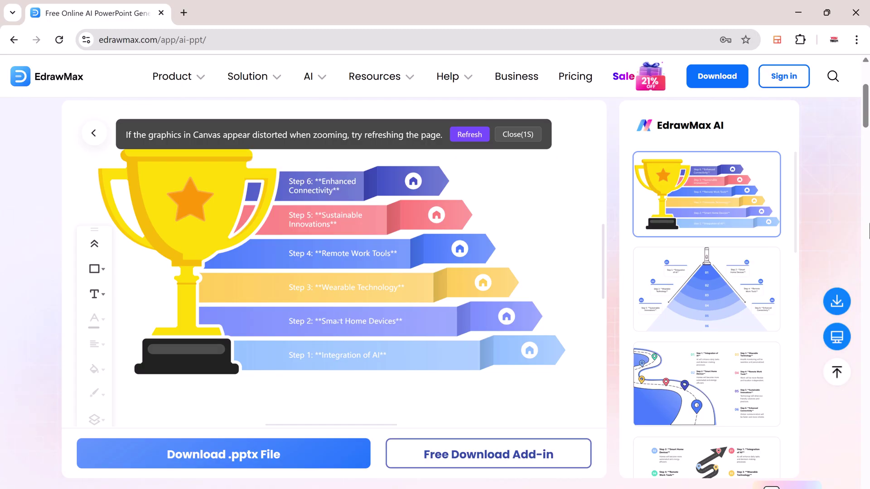
Swap the trophy diagram for the triangular six-step template on the canvas.
{"action": "left_click", "coordinate": [733, 317]}
{"action": "scroll", "coordinate": [738, 331], "scroll_direction": "down", "scroll_amount": 10}
{"action": "scroll", "coordinate": [741, 330], "scroll_direction": "down", "scroll_amount": 12}
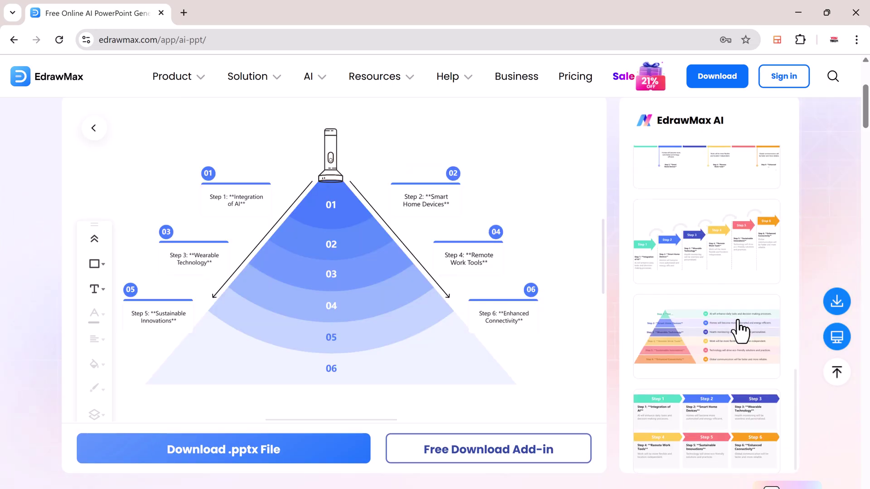
{"action": "scroll", "coordinate": [735, 330], "scroll_direction": "up", "scroll_amount": 8}
{"action": "scroll", "coordinate": [737, 330], "scroll_direction": "up", "scroll_amount": 1}
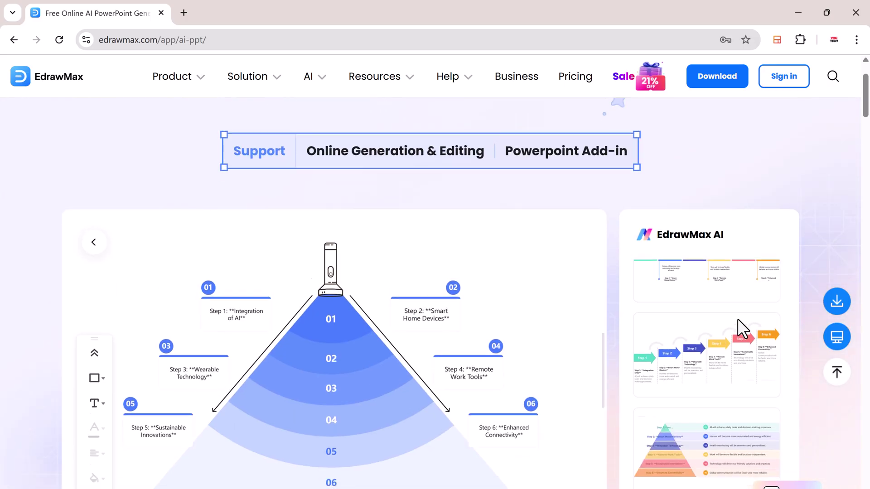
{"action": "scroll", "coordinate": [737, 330], "scroll_direction": "down", "scroll_amount": 2}
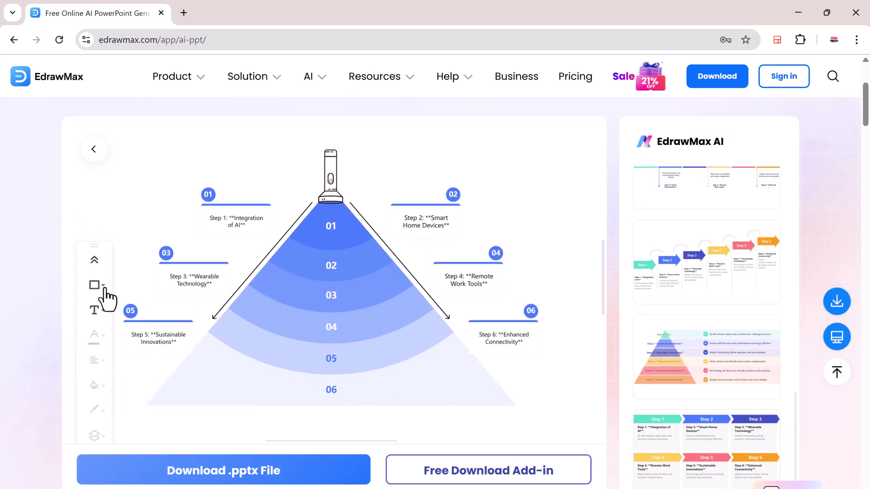
Preview the shape and text presets and Step 3's font list, then scroll to the install section.
{"action": "left_click", "coordinate": [105, 292]}
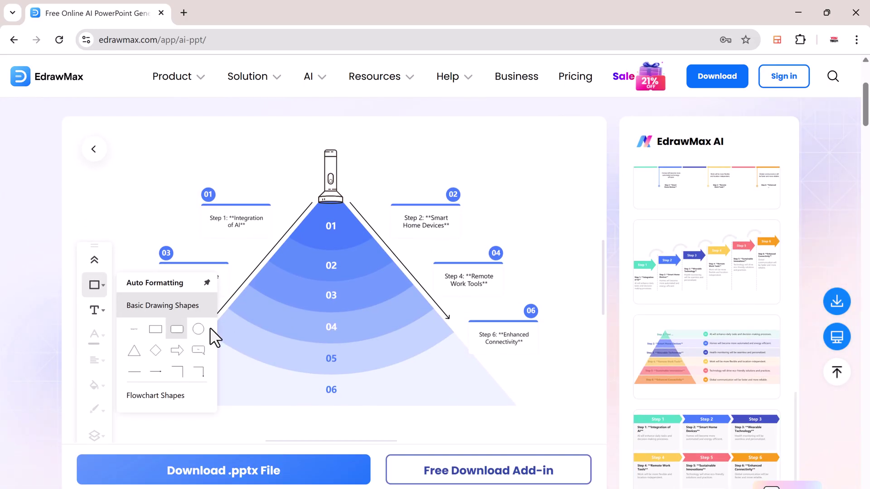
{"action": "left_click", "coordinate": [97, 311]}
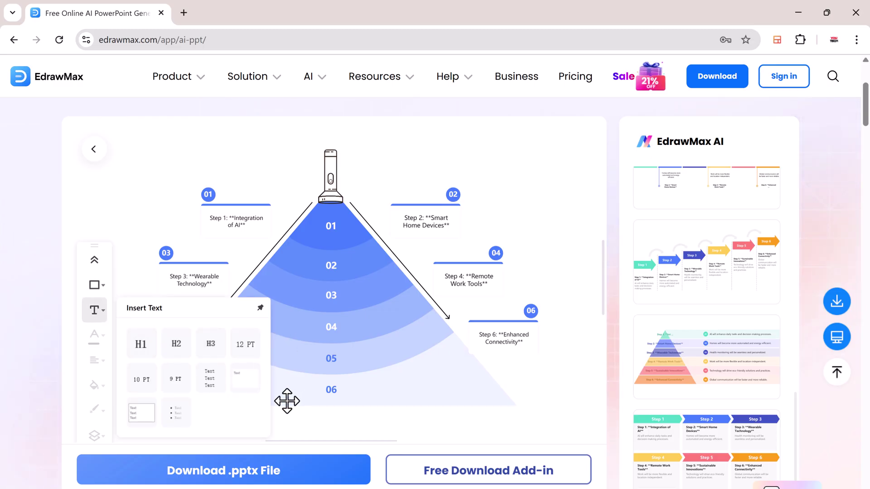
{"action": "left_click", "coordinate": [381, 379]}
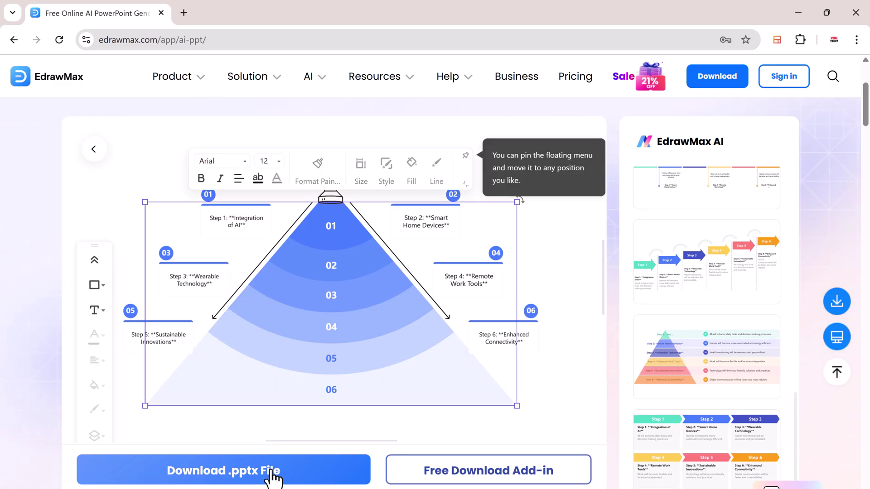
{"action": "left_click", "coordinate": [195, 288]}
{"action": "double_click", "coordinate": [213, 284]}
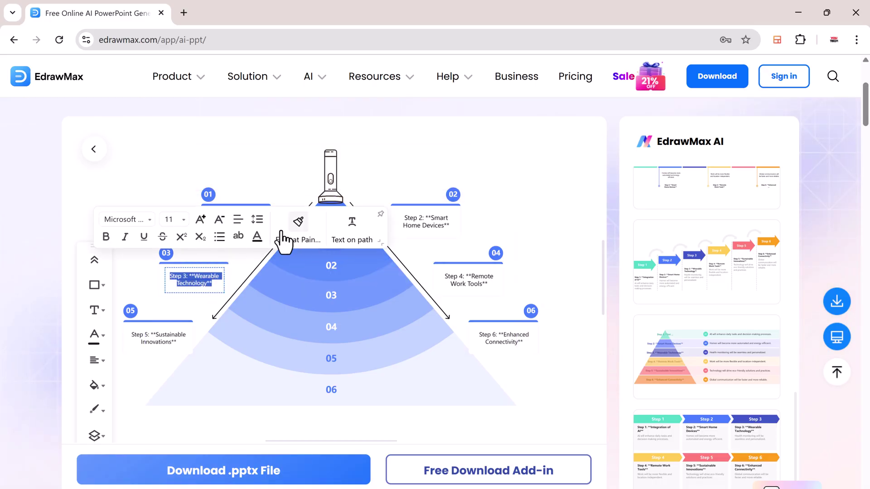
{"action": "left_click", "coordinate": [150, 221]}
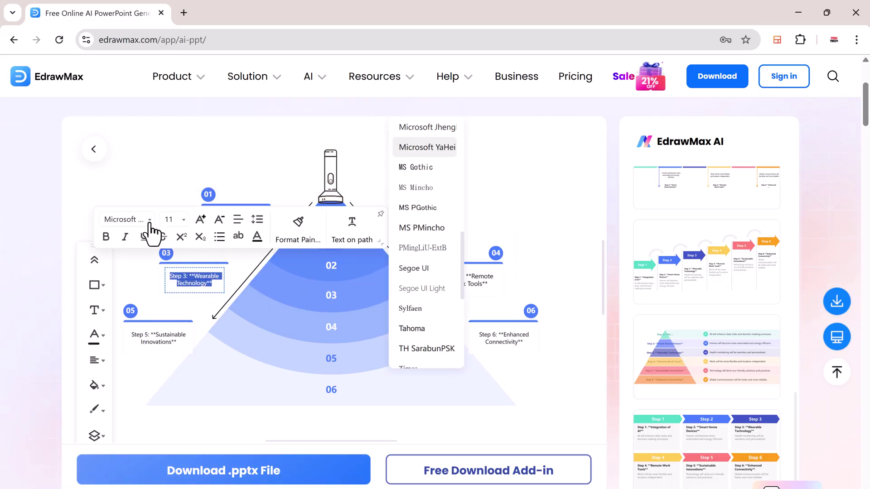
{"action": "left_click", "coordinate": [150, 222]}
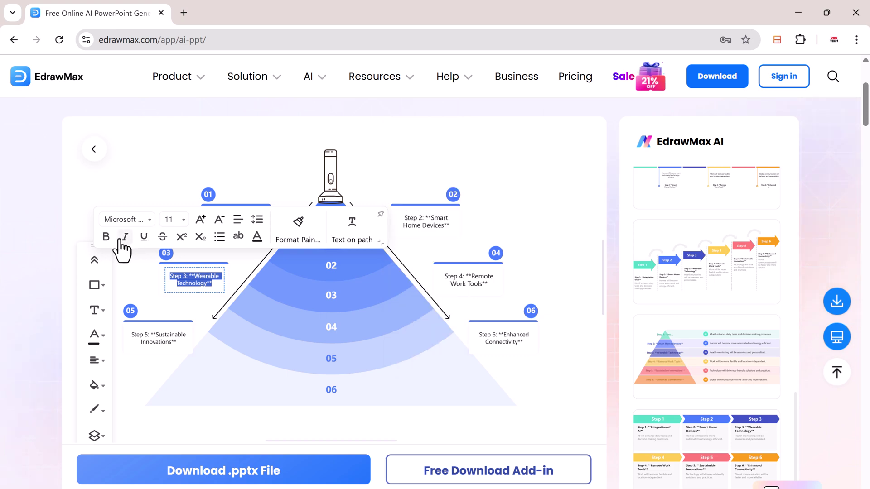
{"action": "left_click", "coordinate": [494, 230]}
{"action": "scroll", "coordinate": [453, 480], "scroll_direction": "down", "scroll_amount": 4}
{"action": "scroll", "coordinate": [449, 482], "scroll_direction": "down", "scroll_amount": 5}
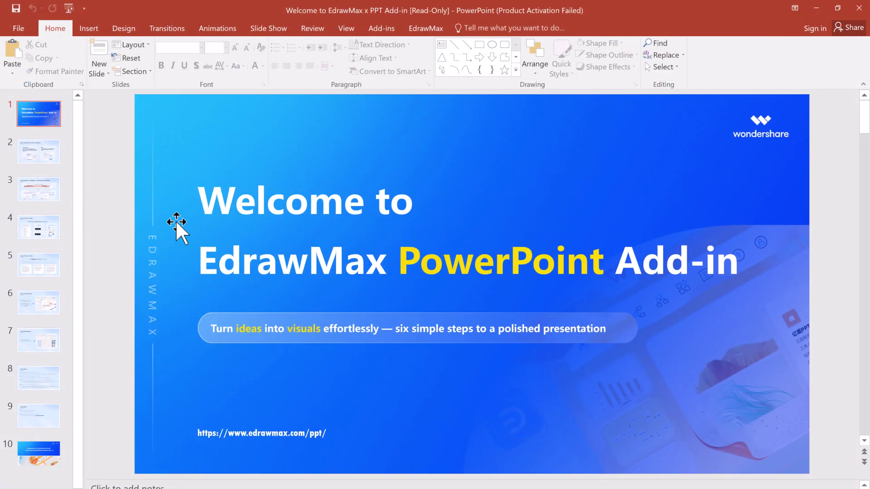
View welcome slides 2 and 3, then show the EdrawMax tools in blank Presentation1.
{"action": "left_click", "coordinate": [63, 159]}
{"action": "left_click", "coordinate": [57, 191]}
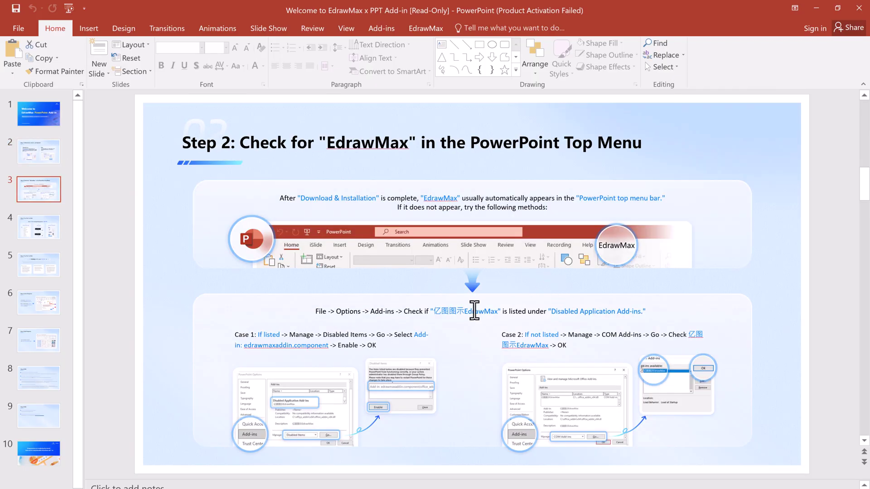
{"action": "left_click", "coordinate": [429, 27]}
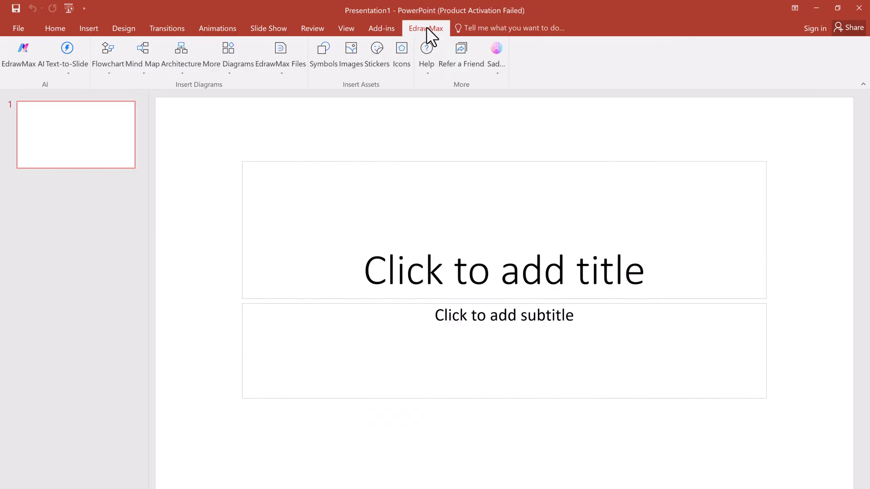
Generate EdrawMax AI infographics for 'Five stages of project management'.
{"action": "left_click", "coordinate": [28, 61]}
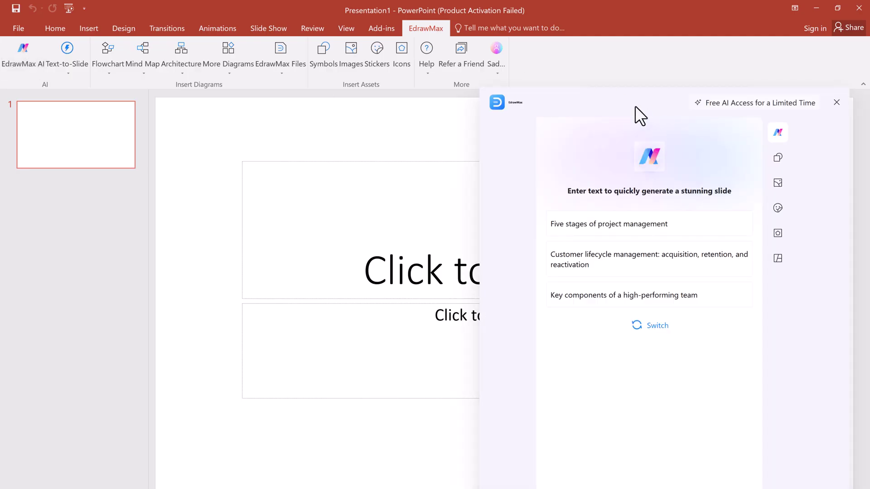
{"action": "left_click_drag", "start_coordinate": [635, 105], "coordinate": [646, 195]}
{"action": "left_click", "coordinate": [634, 419]}
{"action": "type", "text": "/"}
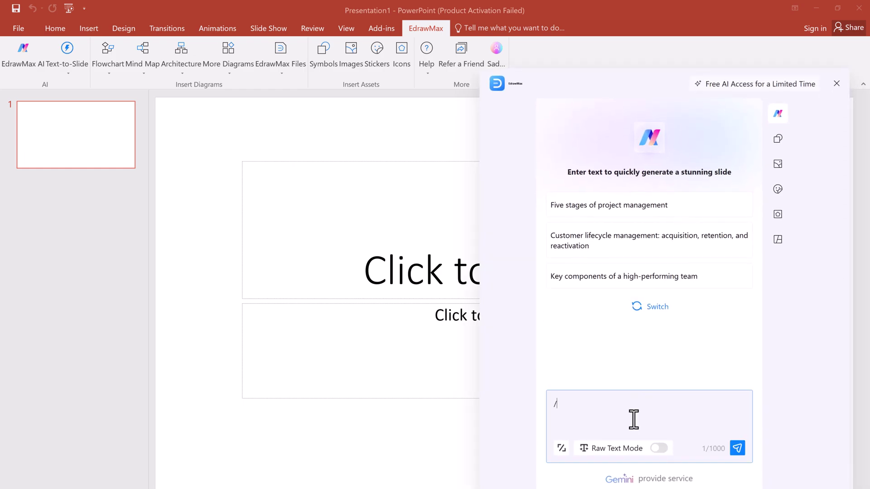
{"action": "left_click", "coordinate": [620, 206]}
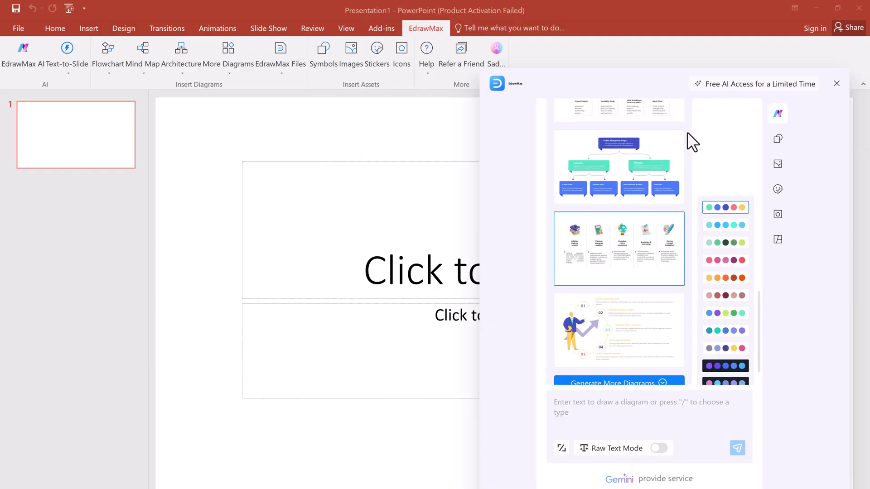
Insert the pyramid infographic as slide 2 and the circular bubble infographic as slide 3.
{"action": "scroll", "coordinate": [675, 183], "scroll_direction": "up", "scroll_amount": 10}
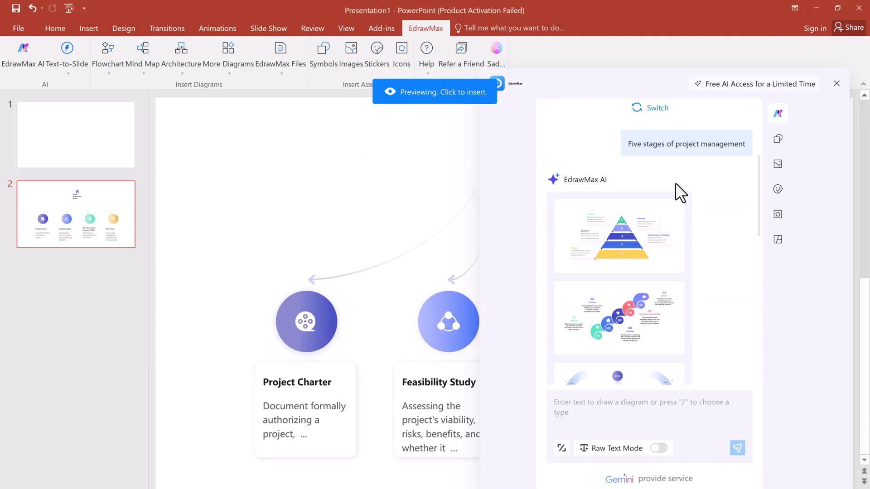
{"action": "scroll", "coordinate": [675, 183], "scroll_direction": "up", "scroll_amount": 3}
{"action": "left_click", "coordinate": [630, 265]}
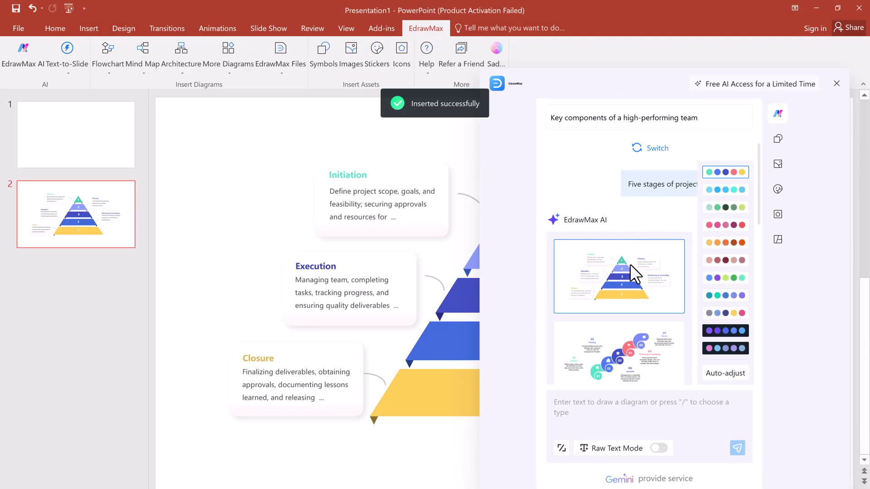
{"action": "left_click", "coordinate": [648, 360]}
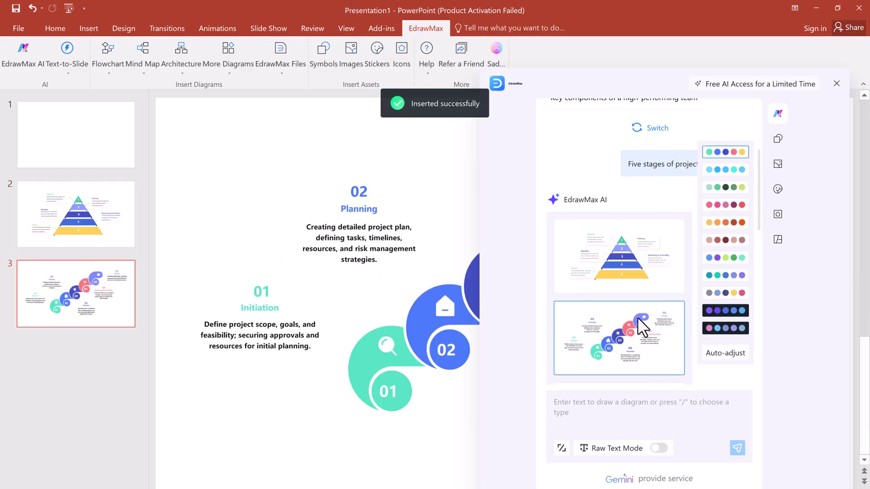
{"action": "mouse_move", "coordinate": [634, 314]}
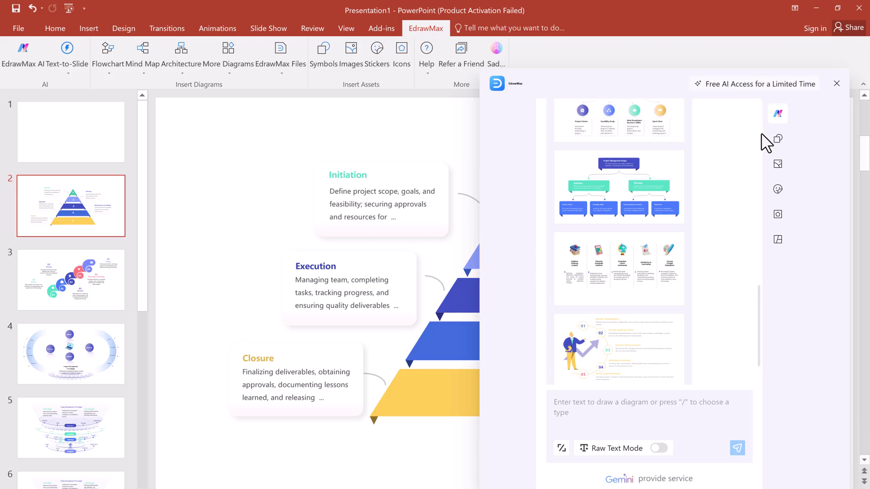
Browse the Symbols library and Text-to-Slide diagram types, then review the deck's slides.
{"action": "left_click", "coordinate": [780, 137]}
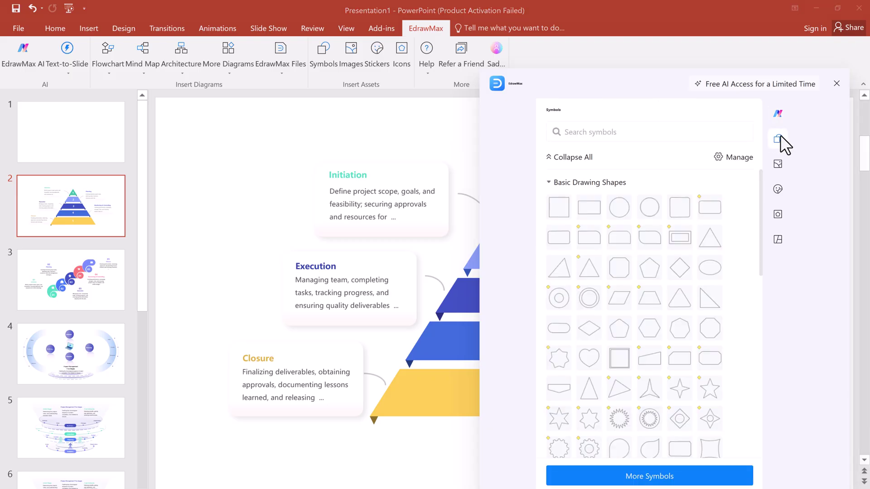
{"action": "scroll", "coordinate": [703, 213], "scroll_direction": "down", "scroll_amount": 10}
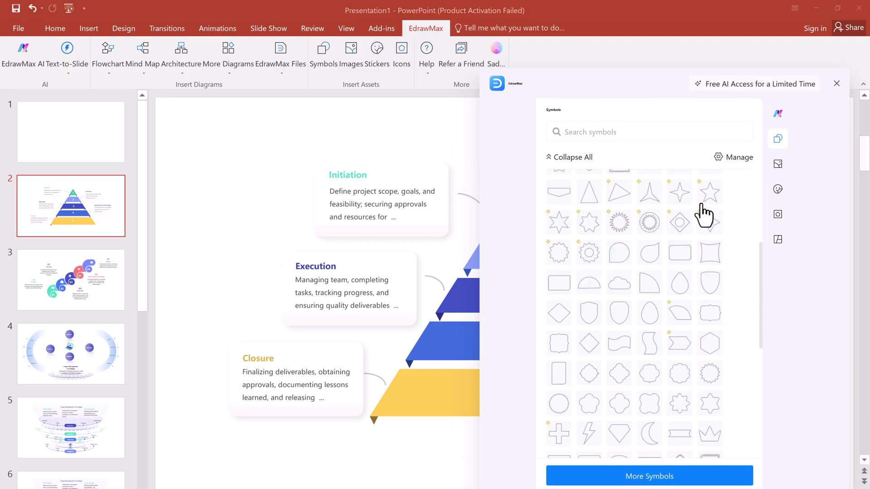
{"action": "scroll", "coordinate": [704, 213], "scroll_direction": "up", "scroll_amount": 5}
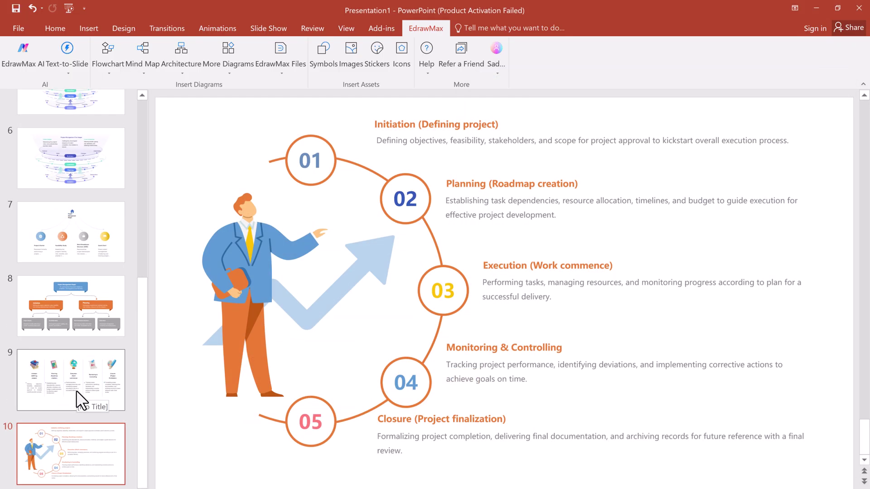
{"action": "left_click", "coordinate": [67, 71]}
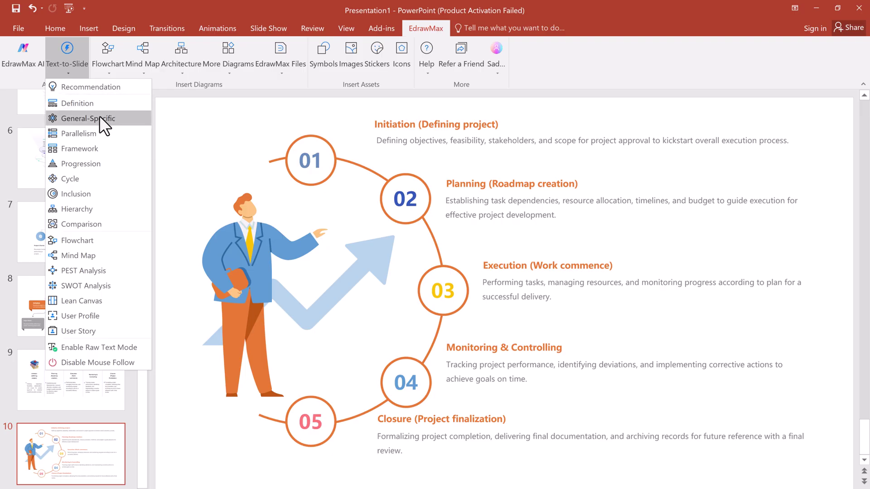
{"action": "left_click", "coordinate": [190, 168]}
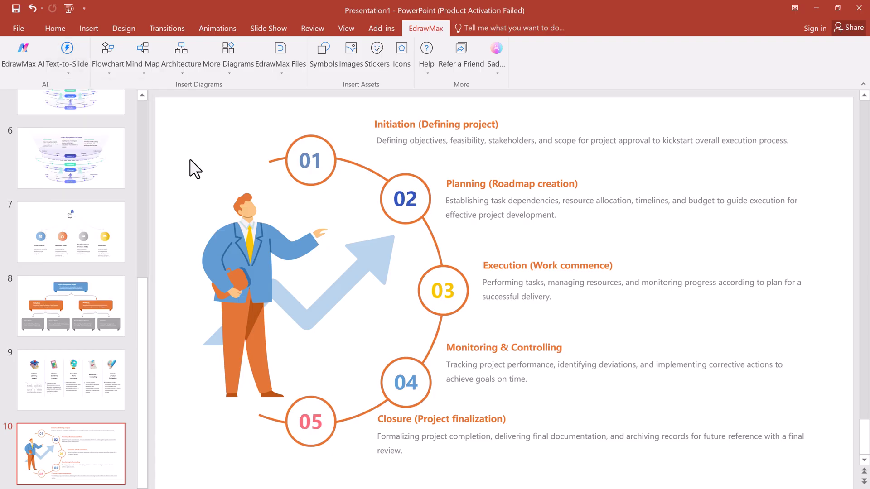
{"action": "scroll", "coordinate": [178, 228], "scroll_direction": "up", "scroll_amount": 4}
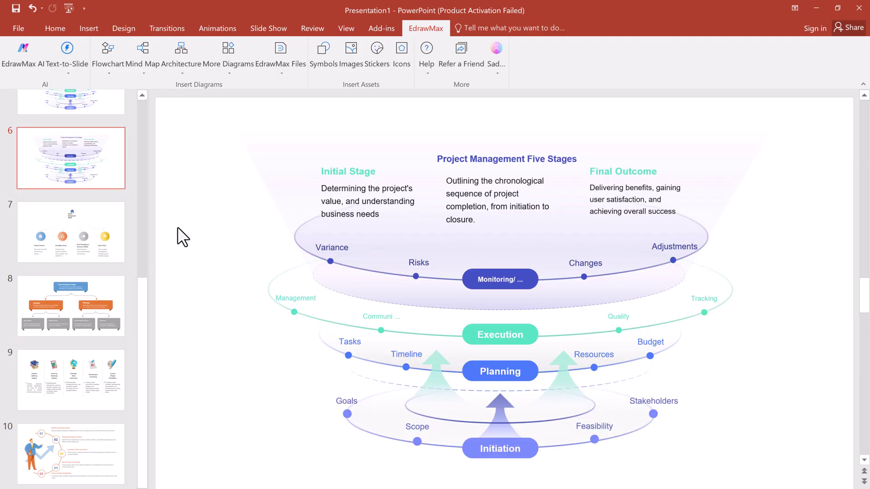
{"action": "scroll", "coordinate": [75, 229], "scroll_direction": "up", "scroll_amount": 6}
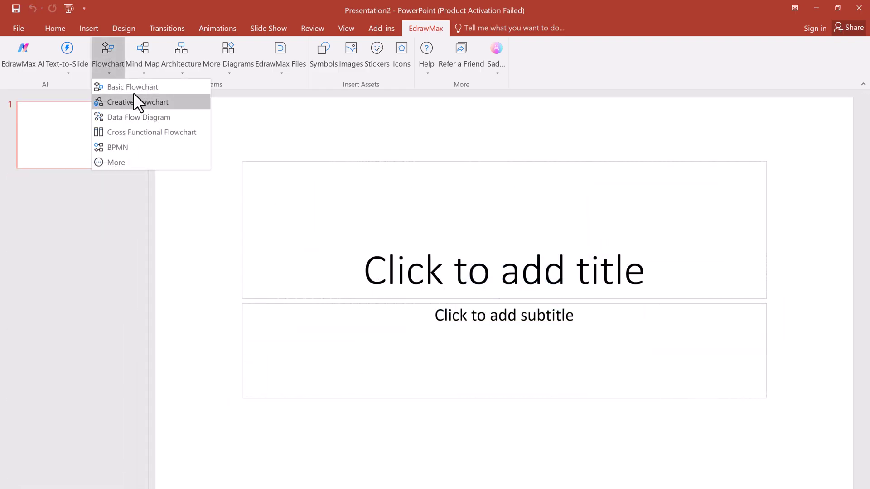
{"action": "left_click", "coordinate": [135, 90]}
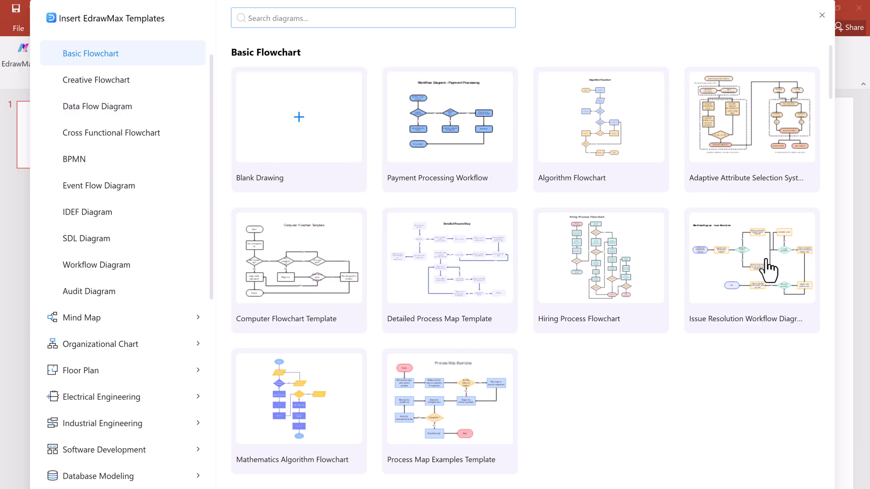
{"action": "left_click", "coordinate": [284, 390]}
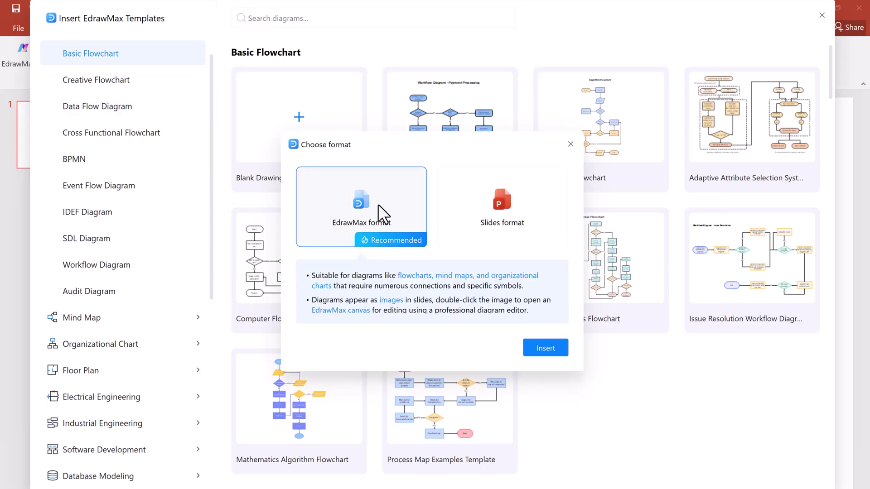
{"action": "left_click", "coordinate": [535, 349]}
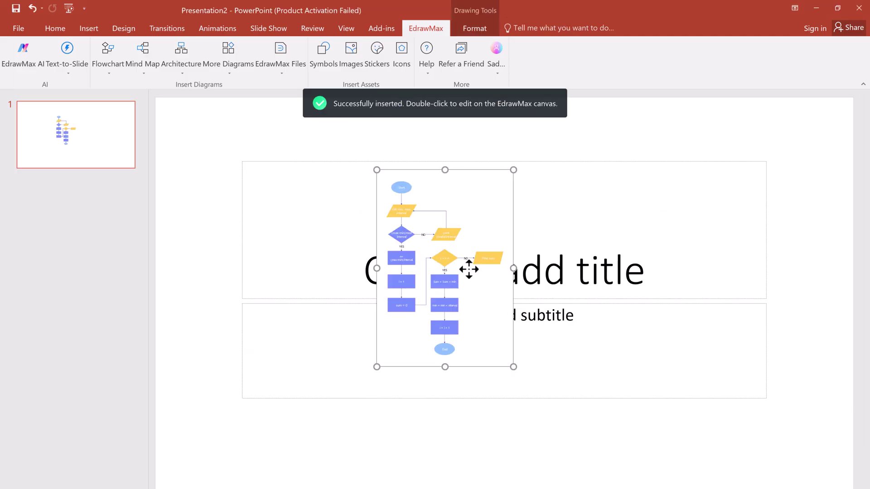
{"action": "key", "text": "Delete"}
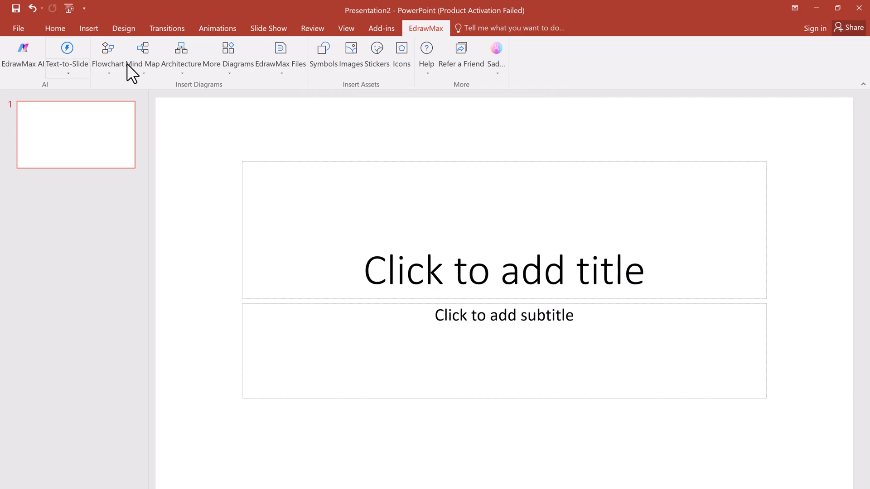
Browse Basic Mind Map, org chart and floor plan templates, then insert the Sub Health Mind Map.
{"action": "left_click", "coordinate": [145, 67]}
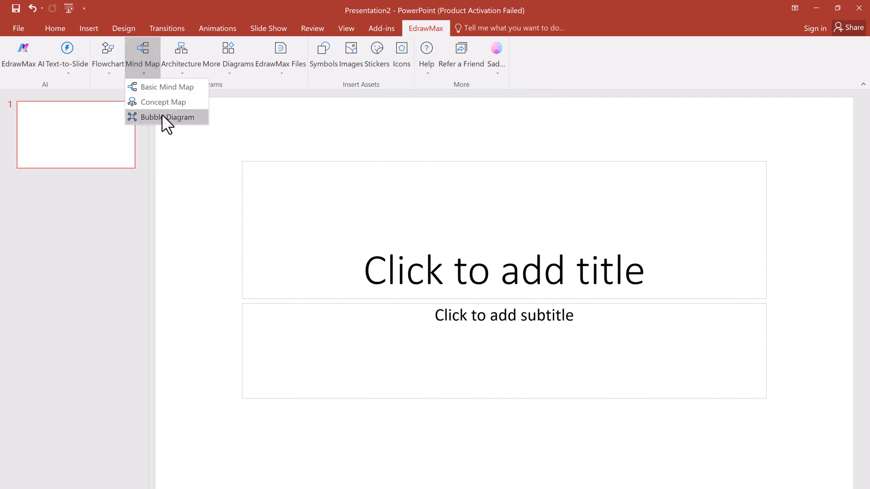
{"action": "left_click", "coordinate": [163, 87]}
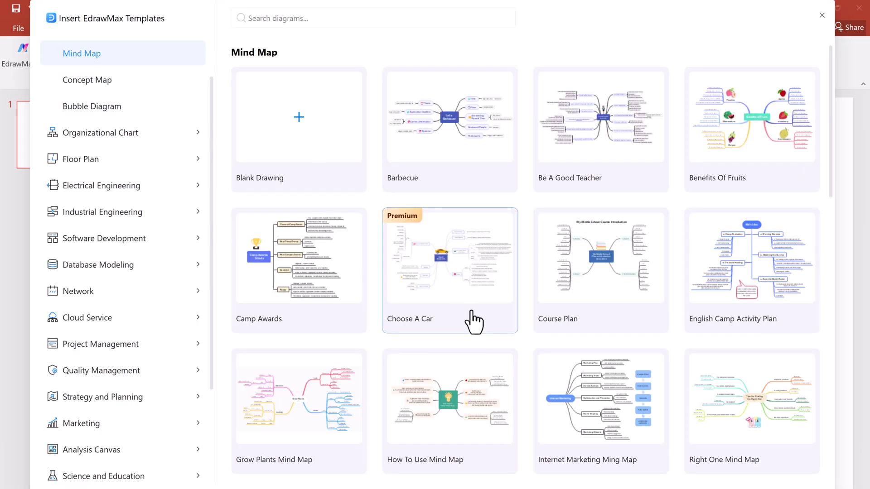
{"action": "scroll", "coordinate": [639, 239], "scroll_direction": "down", "scroll_amount": 2}
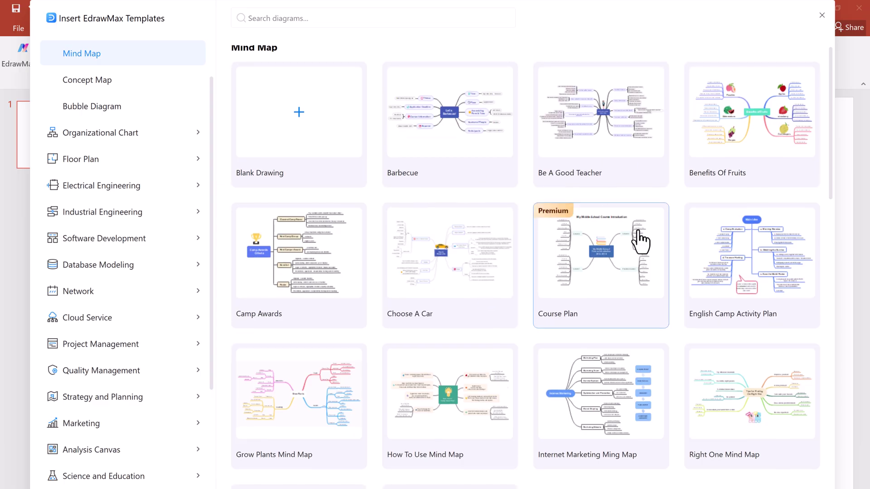
{"action": "scroll", "coordinate": [589, 240], "scroll_direction": "down", "scroll_amount": 2}
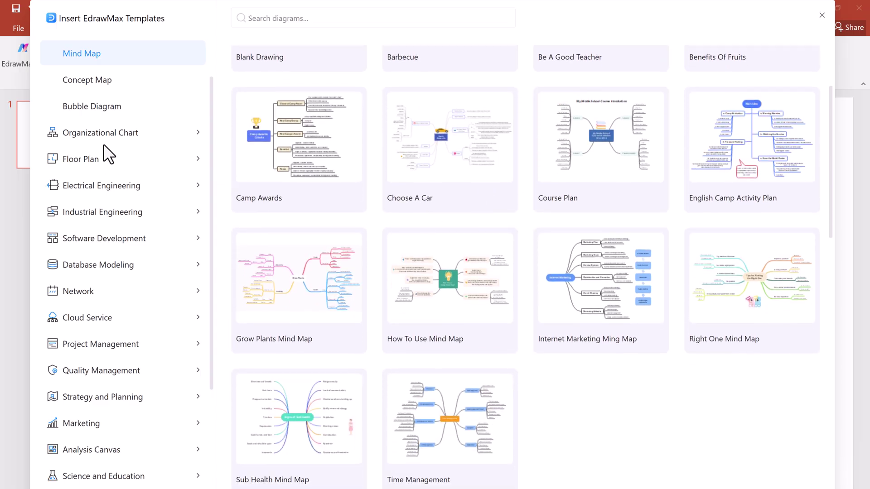
{"action": "left_click", "coordinate": [107, 129]}
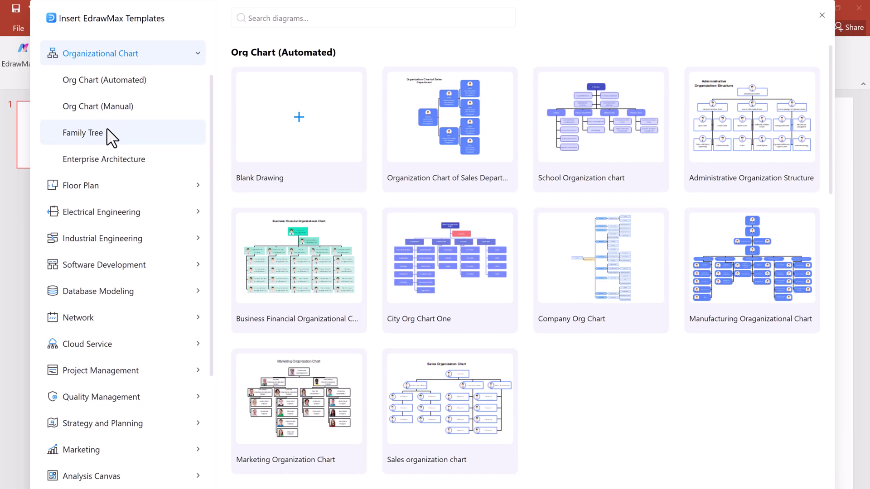
{"action": "left_click", "coordinate": [90, 188]}
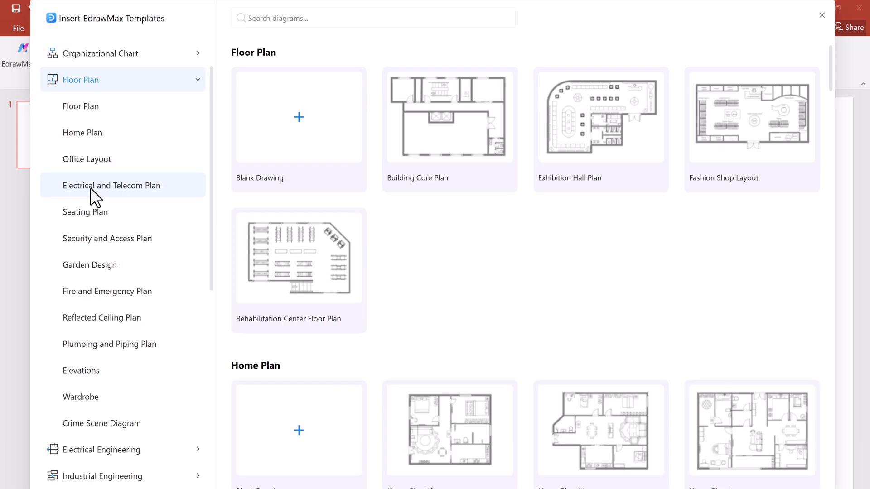
{"action": "scroll", "coordinate": [93, 163], "scroll_direction": "up", "scroll_amount": 2}
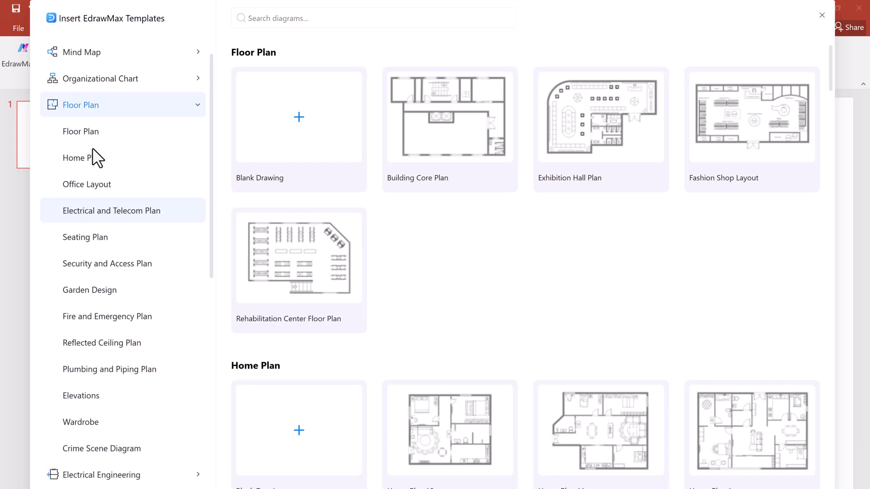
{"action": "left_click", "coordinate": [87, 80]}
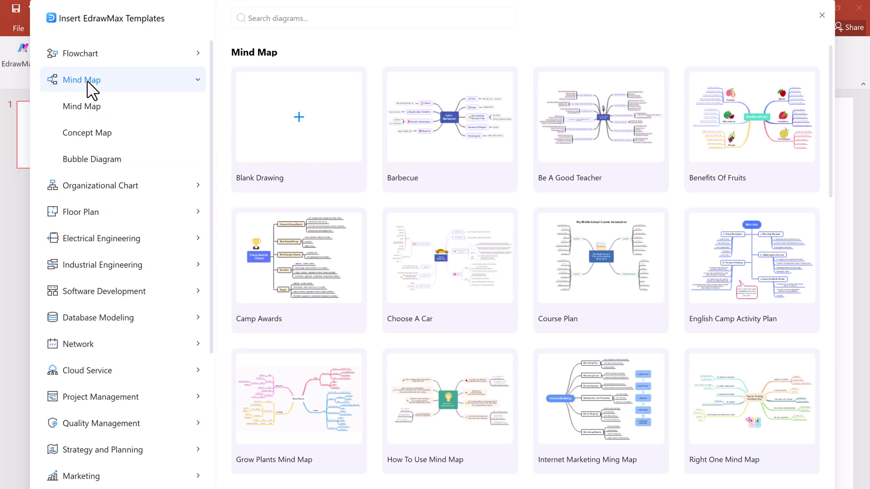
{"action": "scroll", "coordinate": [320, 440], "scroll_direction": "down", "scroll_amount": 2}
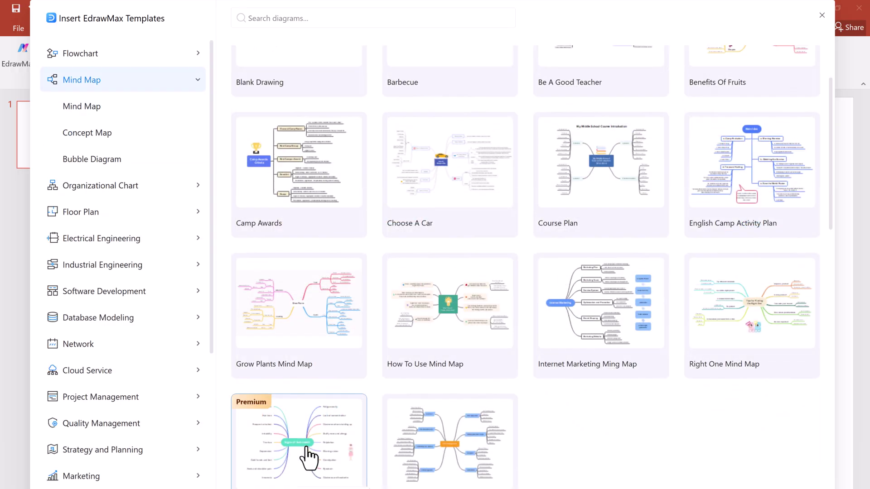
{"action": "left_click", "coordinate": [306, 449]}
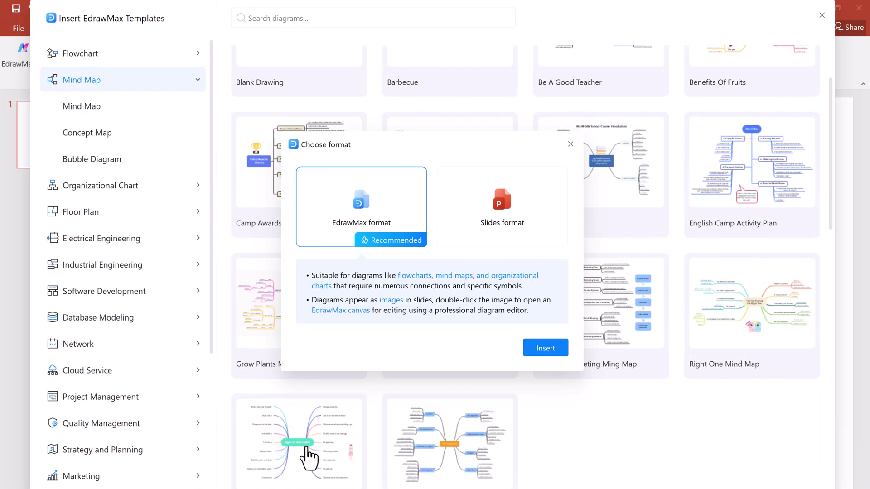
{"action": "left_click", "coordinate": [546, 348]}
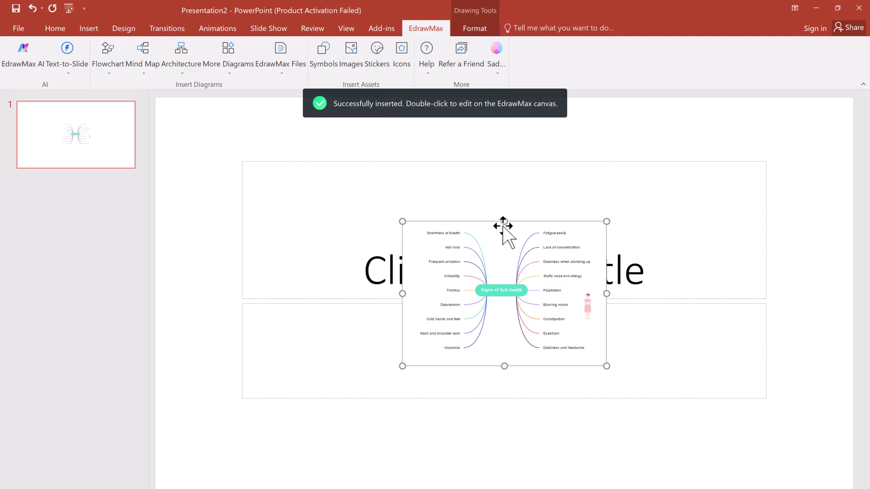
Open the slide's mind map in EdrawMax and adjust the view to see its topics.
{"action": "double_click", "coordinate": [513, 277]}
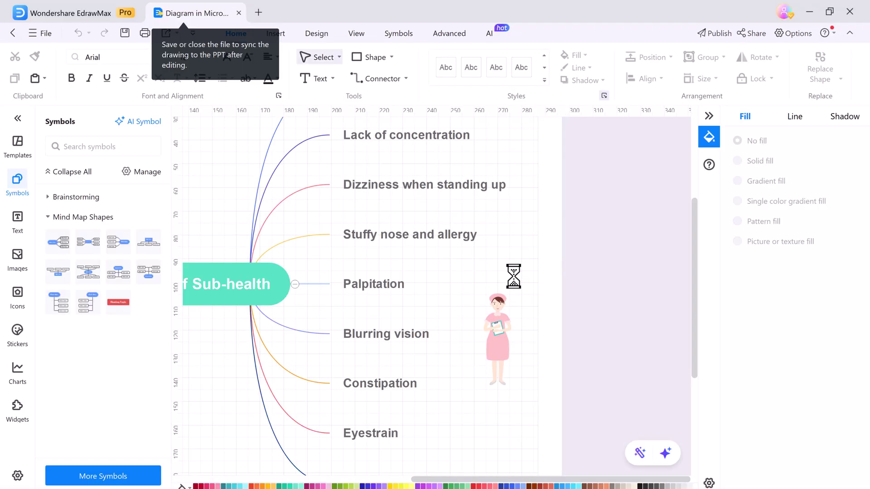
{"action": "left_click_drag", "start_coordinate": [455, 482], "coordinate": [327, 482]}
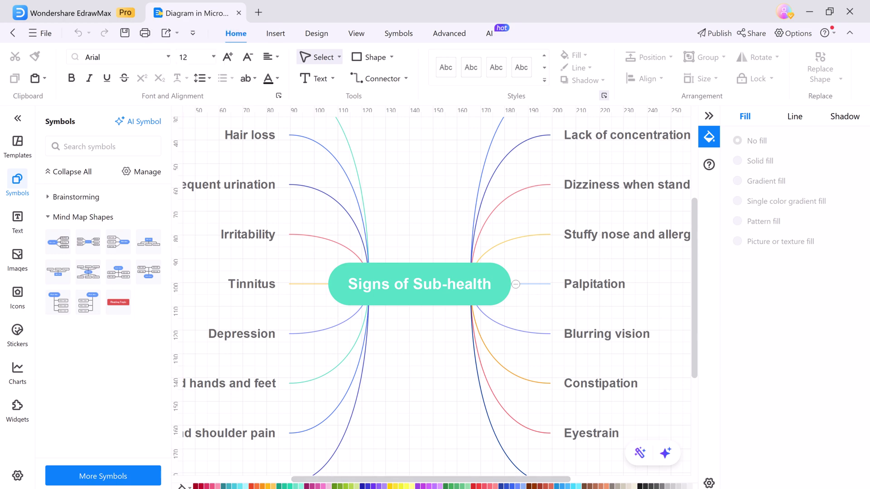
{"action": "scroll", "coordinate": [435, 290], "scroll_direction": "down", "scroll_amount": 5}
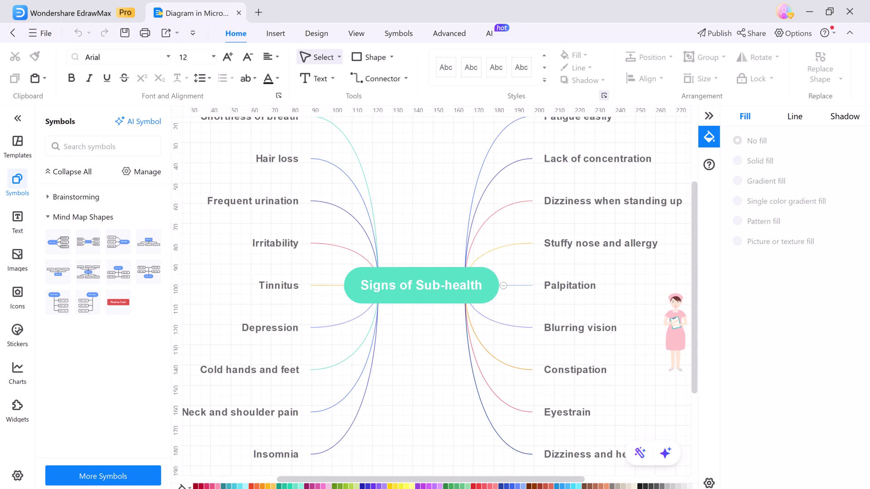
{"action": "scroll", "coordinate": [291, 180], "scroll_direction": "up", "scroll_amount": 1}
Run AI Continue Expanding on 'Shortness of breath', then undo the expansion.
{"action": "left_click", "coordinate": [277, 181]}
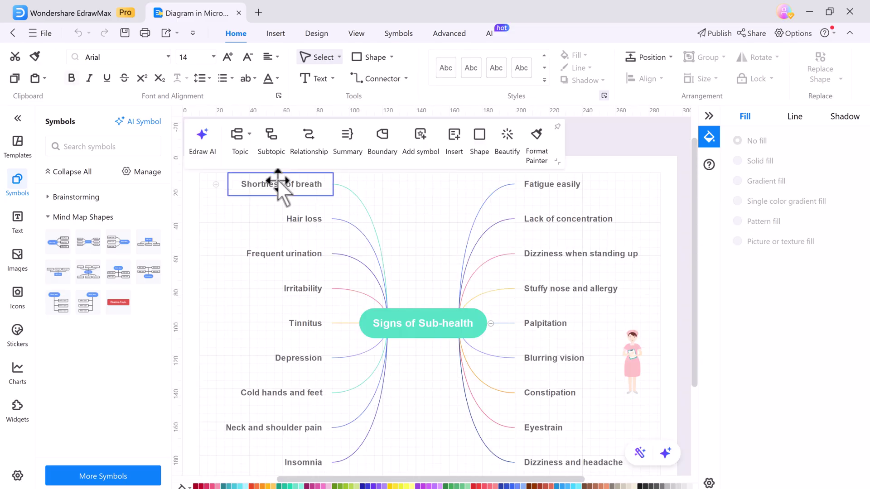
{"action": "left_click", "coordinate": [208, 137]}
{"action": "left_click", "coordinate": [241, 190]}
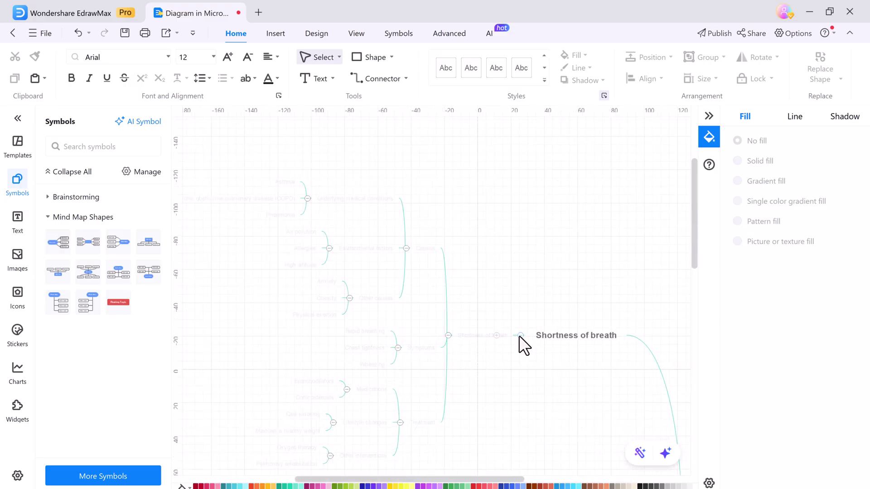
{"action": "key", "text": "ctrl+z"}
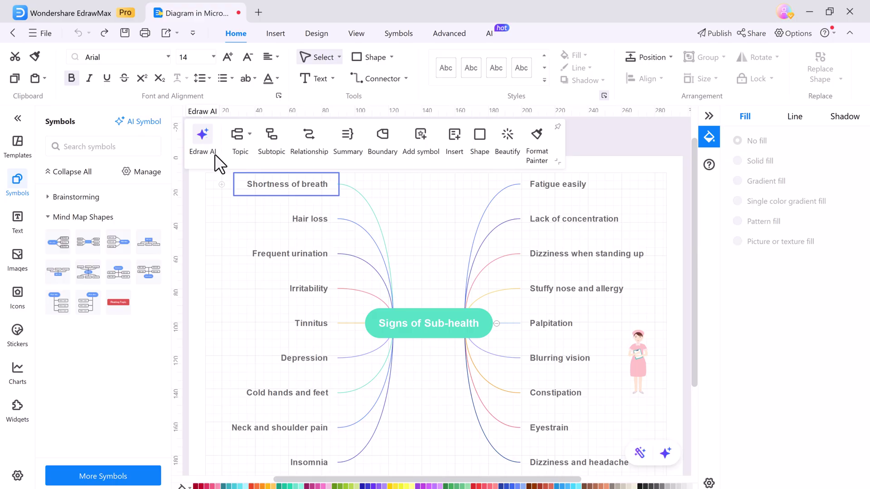
Browse the Edraw AI text options and close them without applying anything.
{"action": "left_click", "coordinate": [211, 152]}
{"action": "mouse_move", "coordinate": [296, 308]}
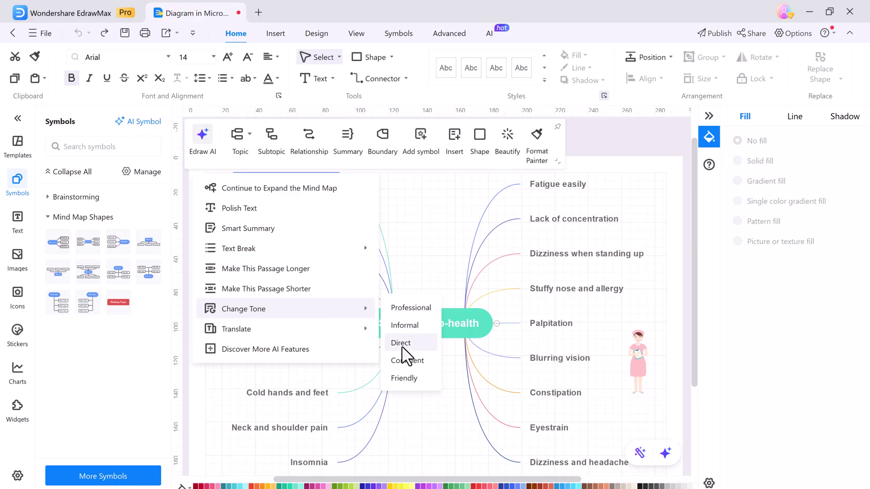
{"action": "mouse_move", "coordinate": [339, 332]}
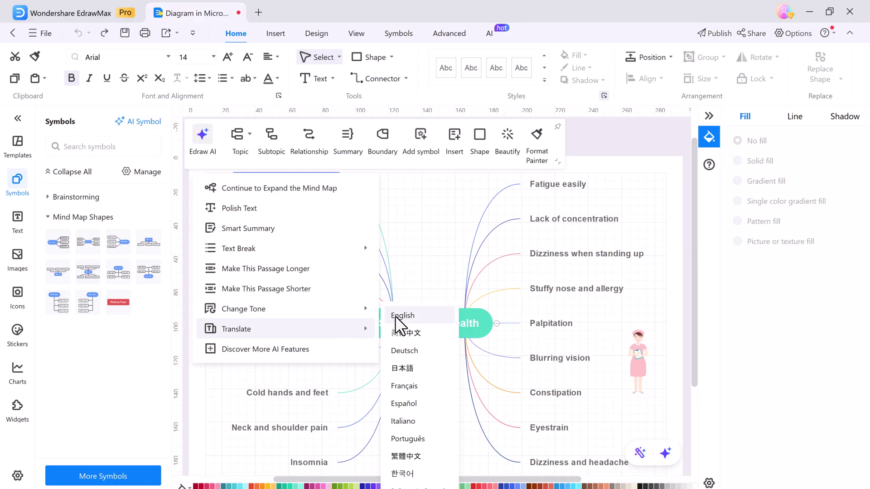
{"action": "left_click", "coordinate": [454, 155]}
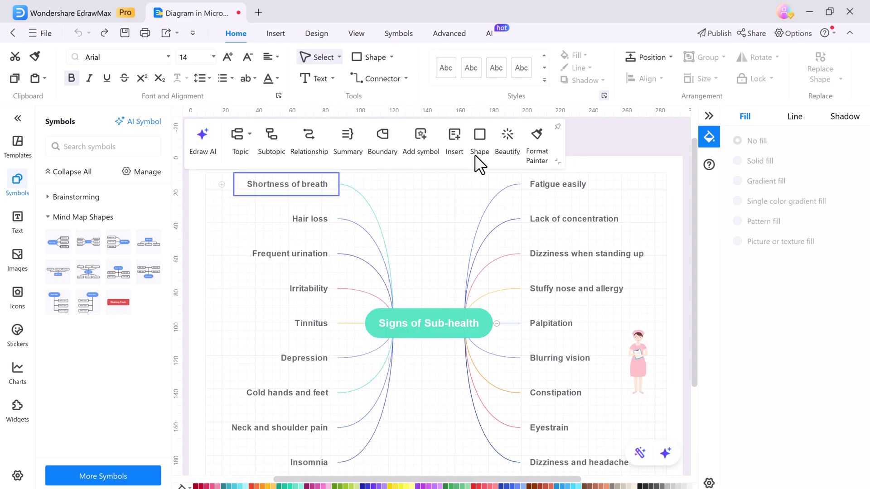
Apply a Beautify style giving thick multicoloured curved branches with underlined topic labels.
{"action": "left_click", "coordinate": [508, 135]}
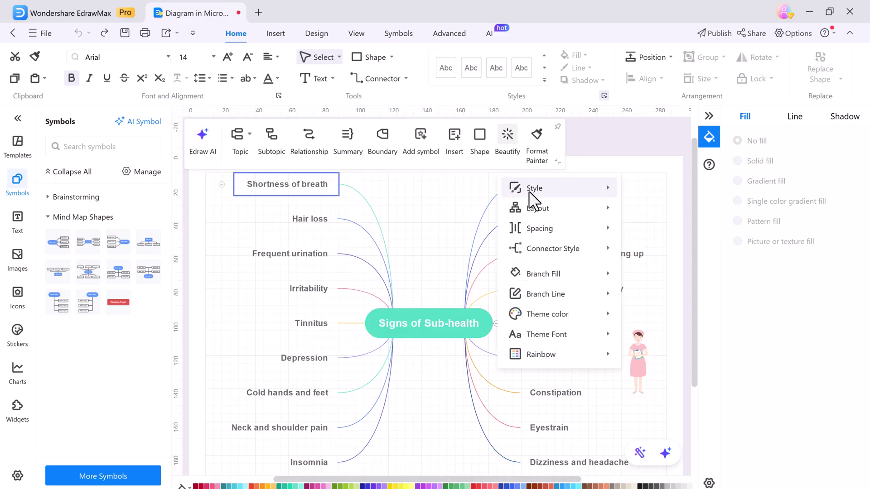
{"action": "mouse_move", "coordinate": [529, 189]}
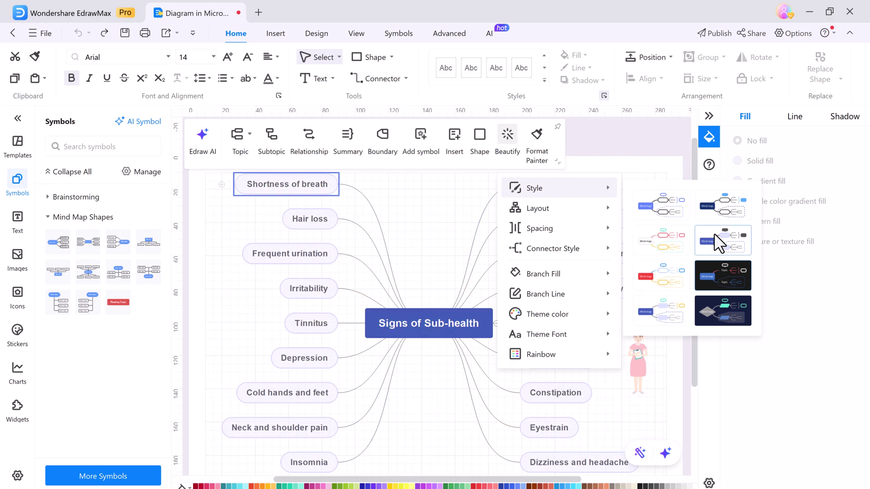
{"action": "left_click", "coordinate": [718, 211]}
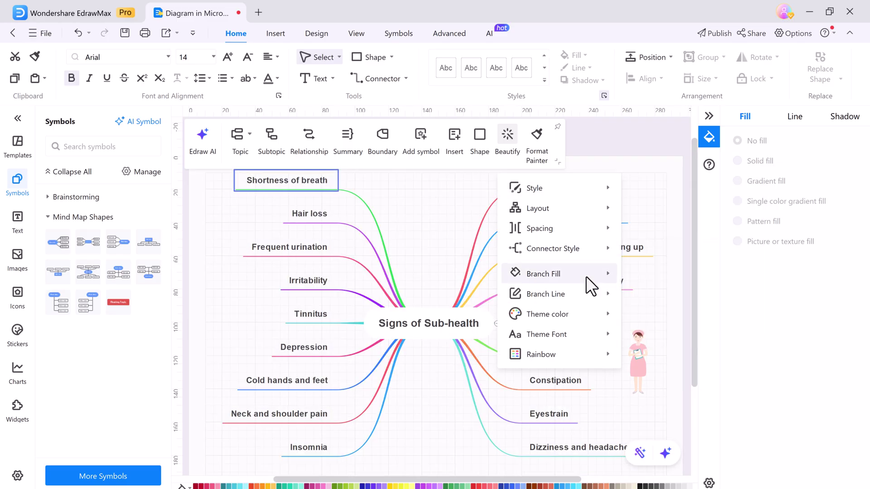
{"action": "mouse_move", "coordinate": [596, 271]}
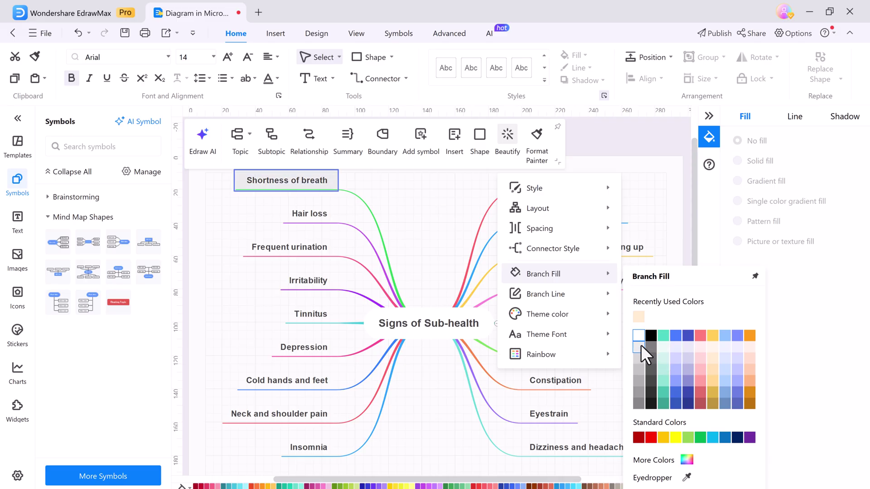
{"action": "mouse_move", "coordinate": [597, 294]}
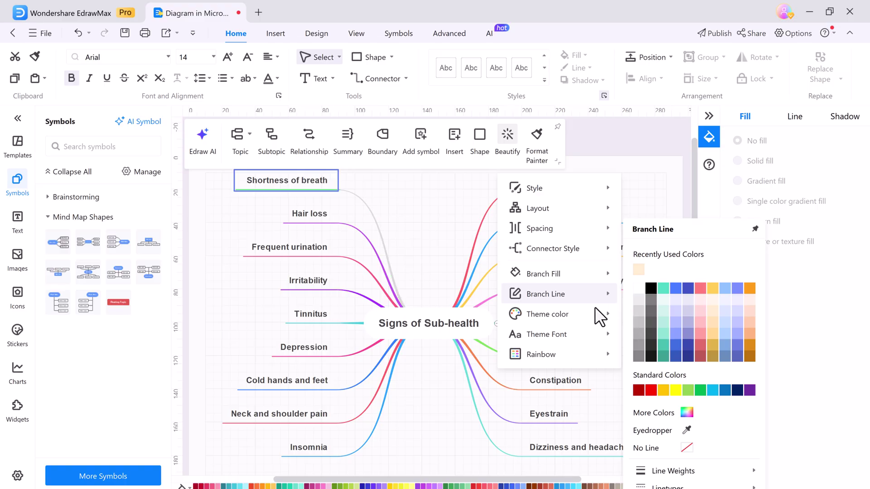
{"action": "mouse_move", "coordinate": [589, 318]}
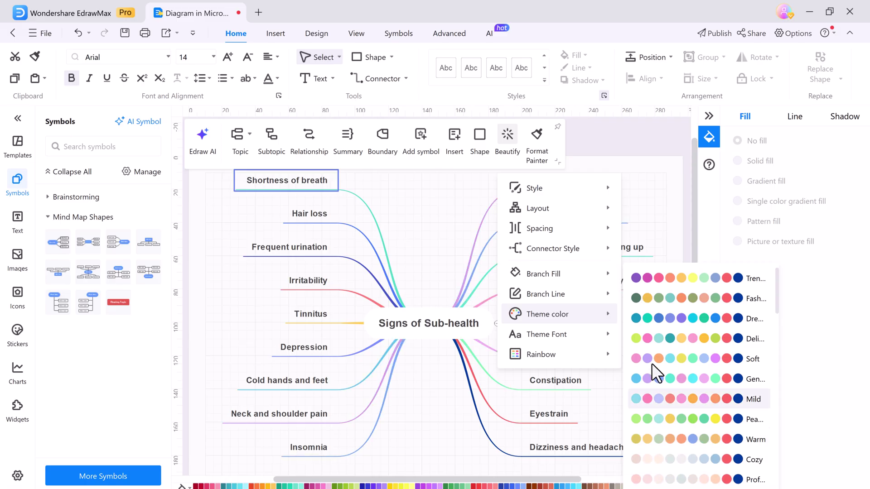
{"action": "left_click", "coordinate": [538, 154]}
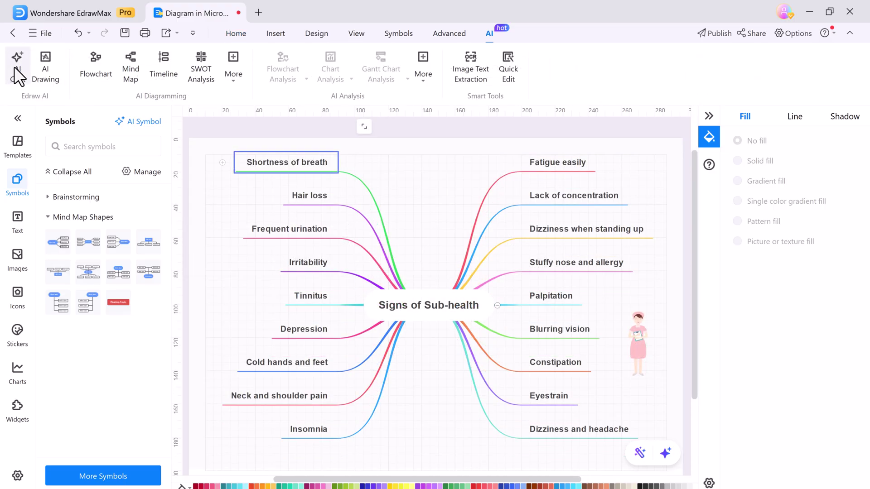
Open the AI Chat panel and place the cursor in its query box.
{"action": "left_click", "coordinate": [14, 67]}
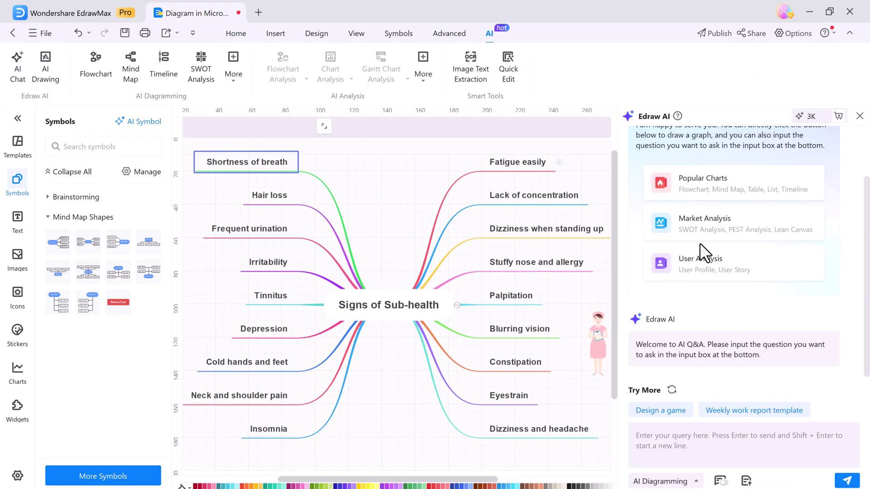
{"action": "left_click", "coordinate": [743, 447]}
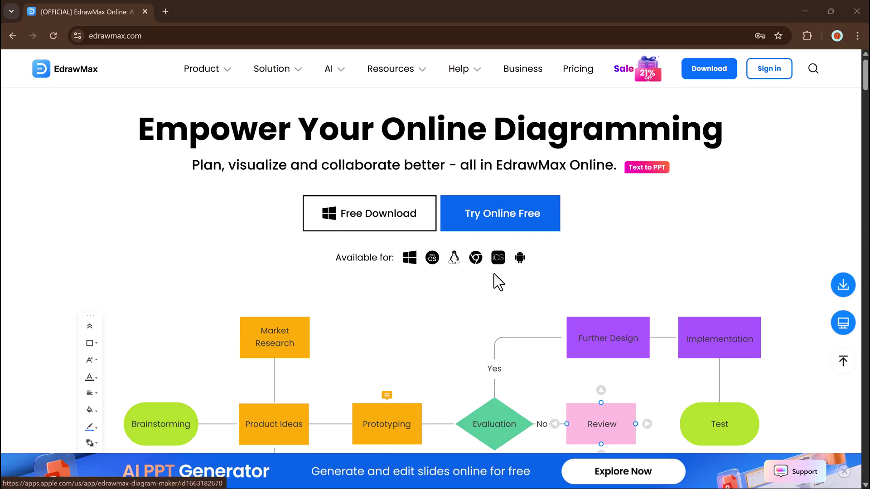
Scroll edrawmax.com down to the sample flowchart running from Brainstorming through Evaluation to Test.
{"action": "scroll", "coordinate": [624, 275], "scroll_direction": "down", "scroll_amount": 4}
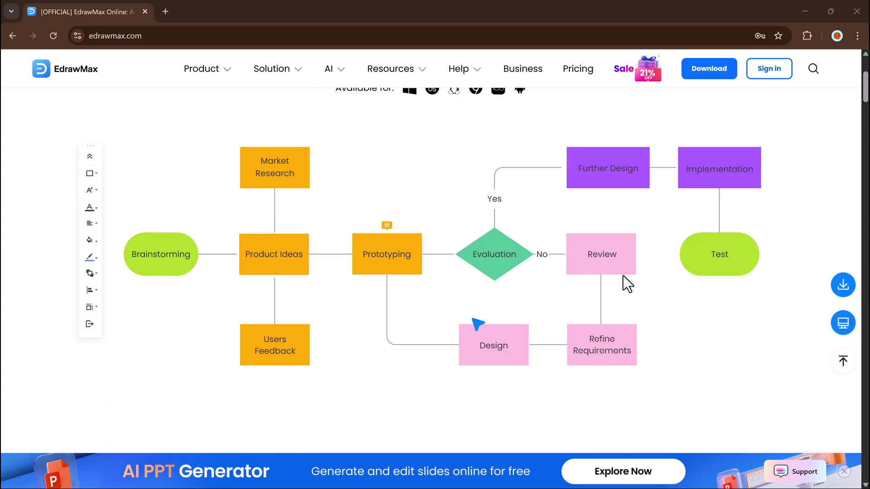